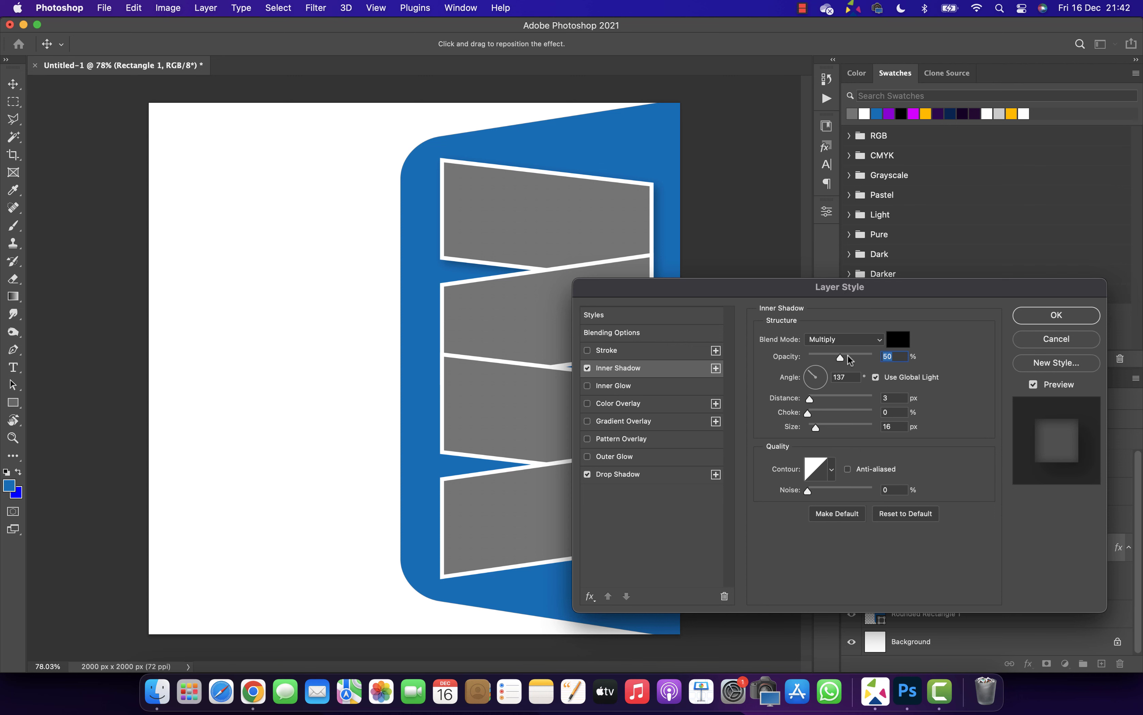
- Raise the inner shadow's opacity and reduce its size for the uppermost grey rectangle
left_click_drag(840, 358, 857, 358)
mouse_move(816, 427)
left_mouse_down()
mouse_move(830, 429)
mouse_move(809, 427)
left_mouse_up()
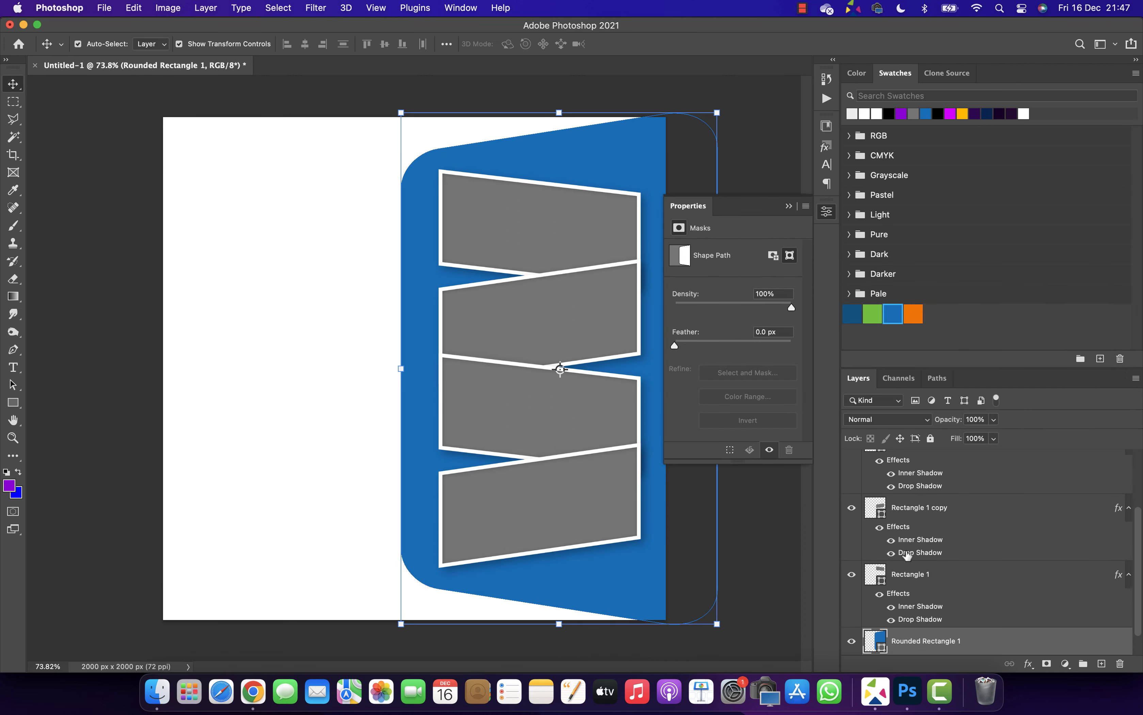
- Add a Gradient Overlay to the Rounded Rectangle 1 layer and load the pink-to-violet preset from the Purples group
left_click(1029, 664)
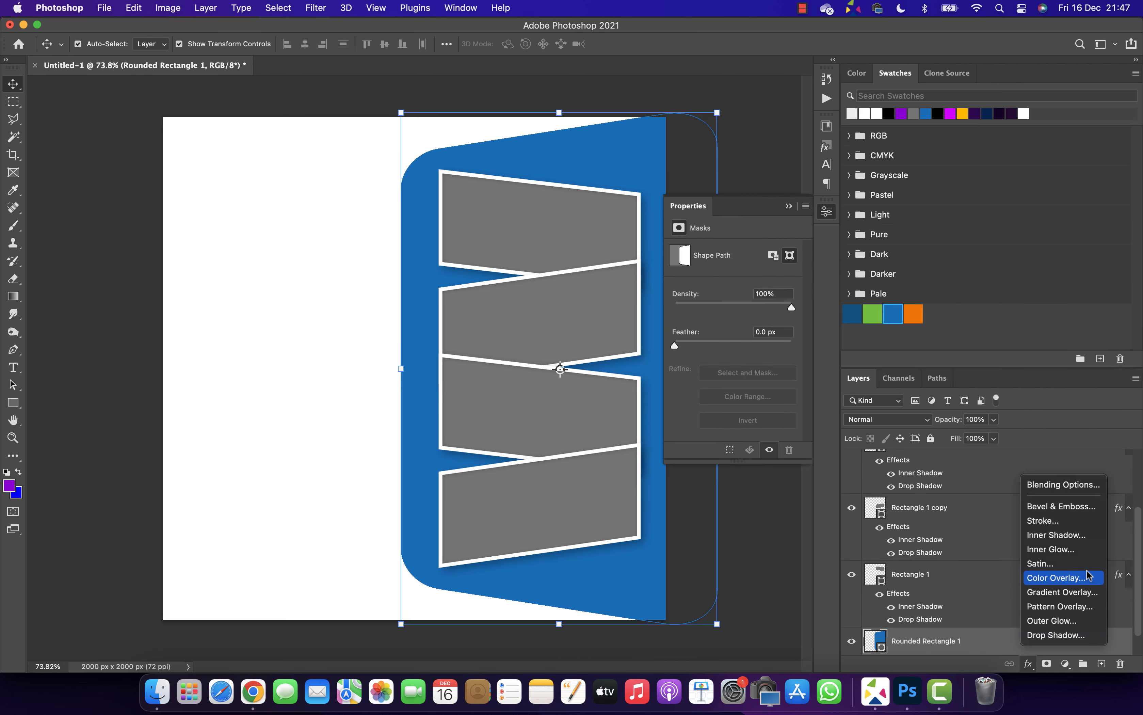
left_click(1054, 589)
left_click(842, 368)
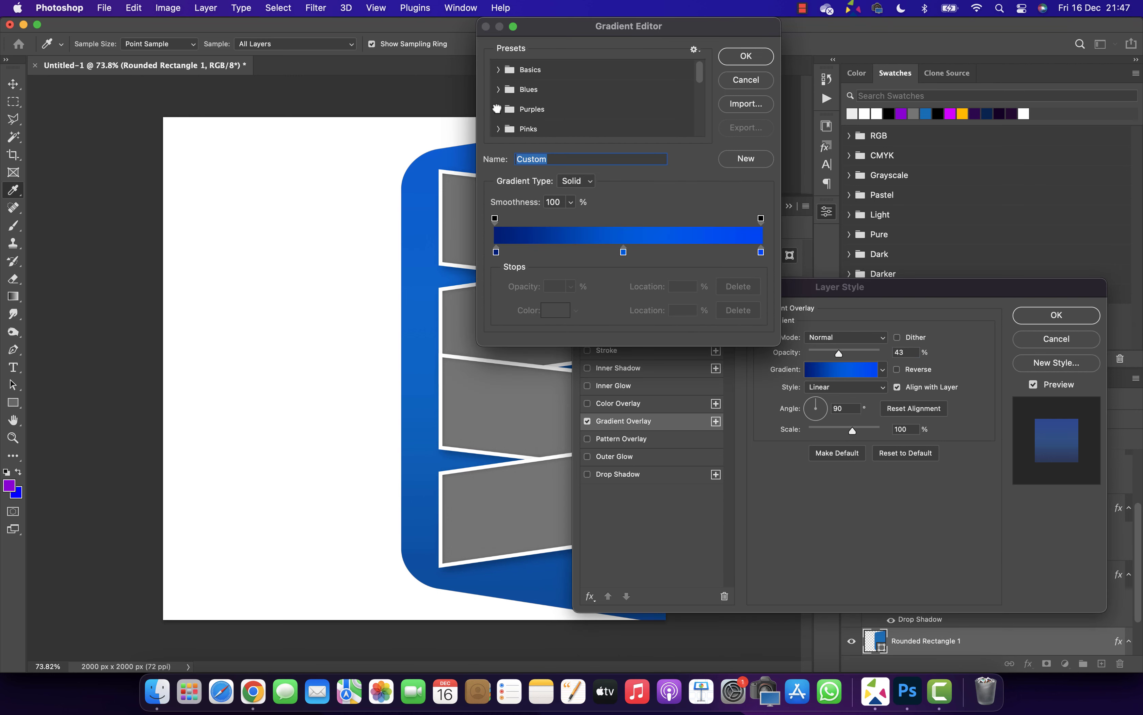
left_click(498, 109)
scroll(558, 105, "down", 3)
left_click(559, 104)
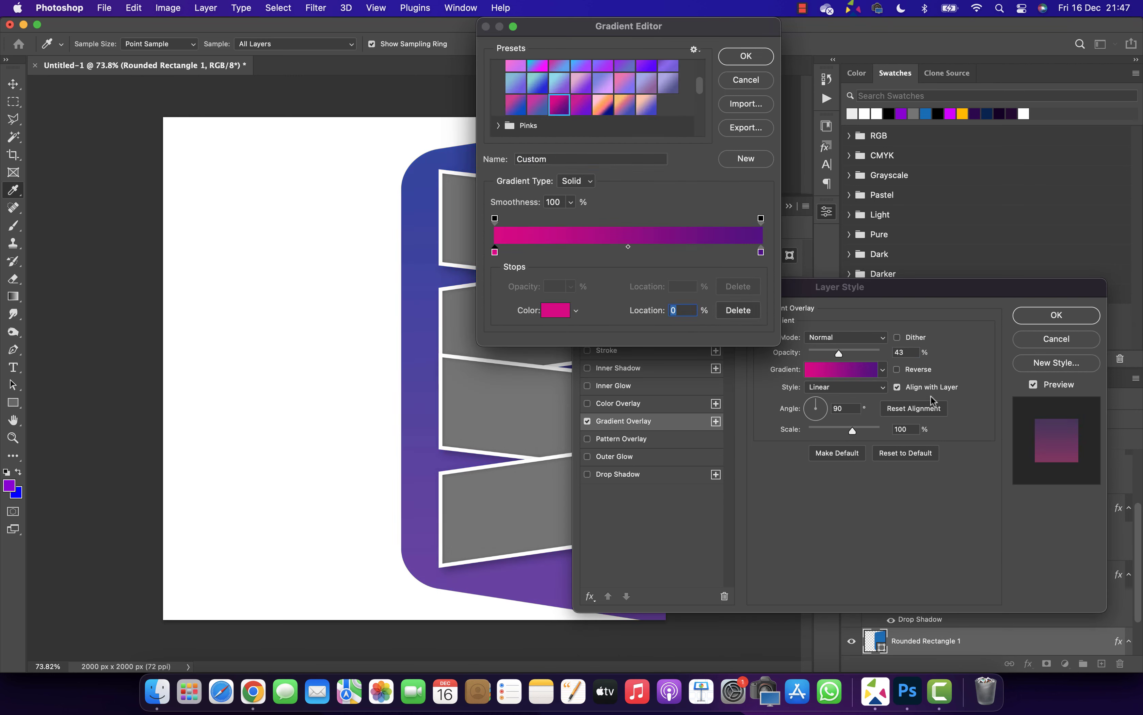
- Change the start colour of the overlay gradient from pink to a bright magenta-purple
left_click(548, 310)
left_click(1012, 54)
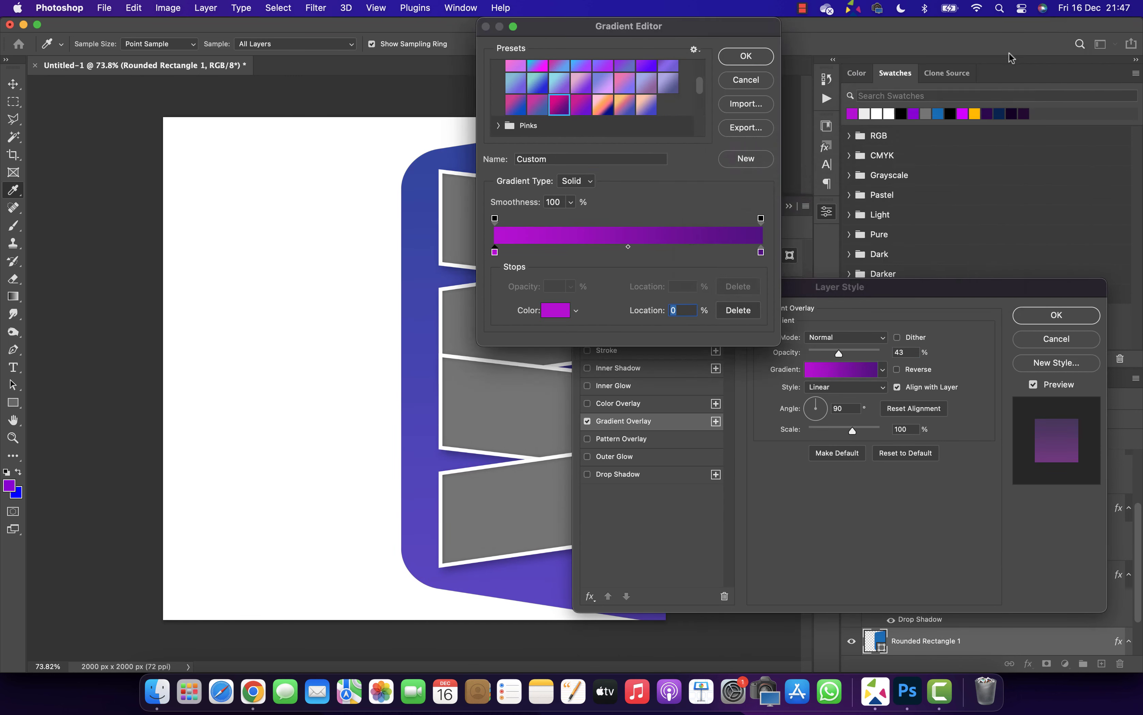
left_click(750, 57)
- Set the Gradient Overlay's opacity to 64% and its angle to -47°, and apply the layer style
left_click_drag(839, 354, 861, 352)
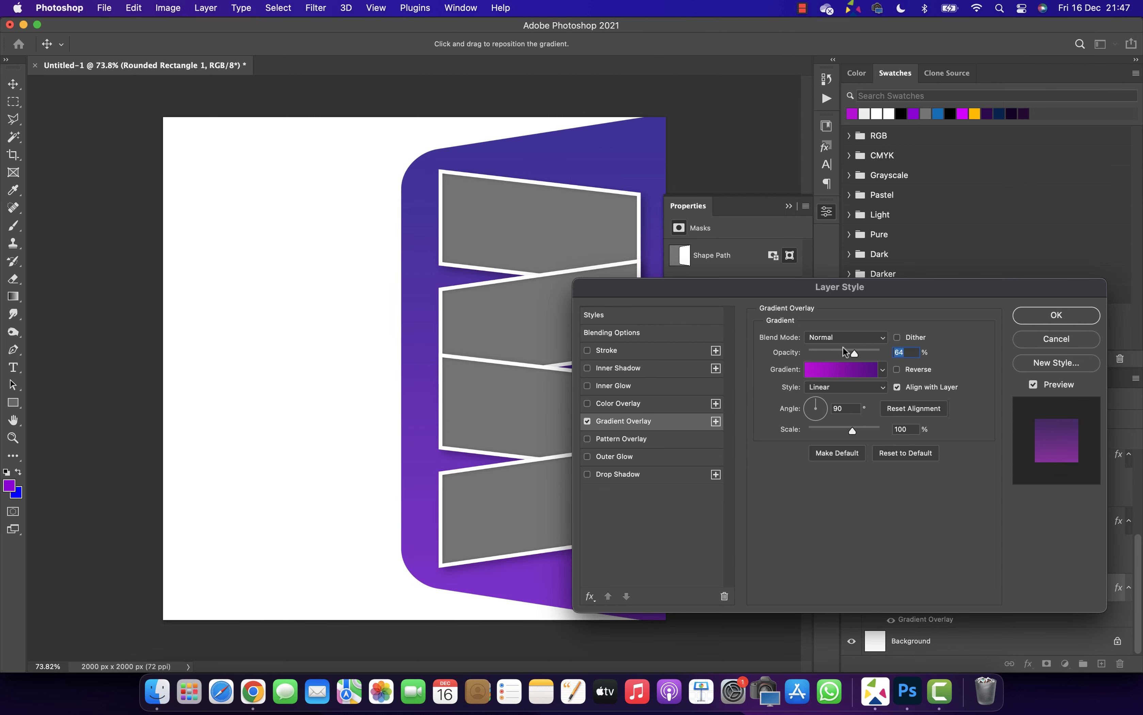
mouse_move(811, 407)
left_mouse_down()
mouse_move(809, 419)
mouse_move(824, 417)
left_mouse_up()
left_click(1037, 319)
left_click(824, 217)
- Add a new empty layer above the rectangle layers
left_click(13, 364)
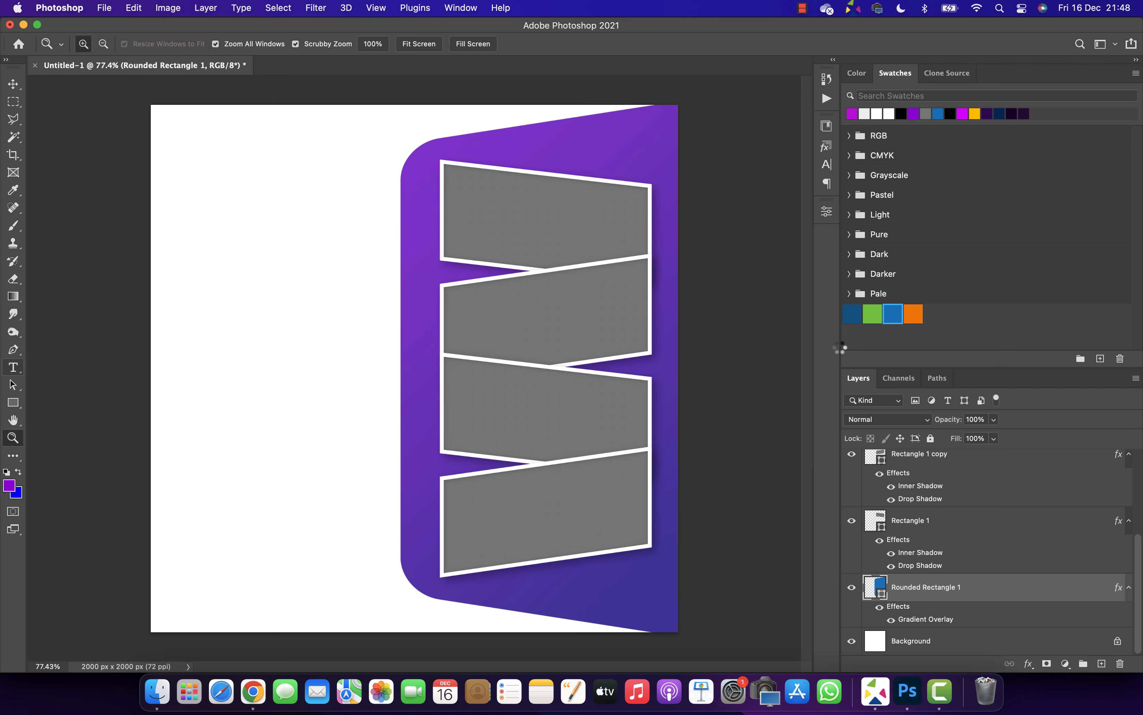
scroll(980, 491, "up", 5)
left_click(977, 478)
left_click(1103, 664)
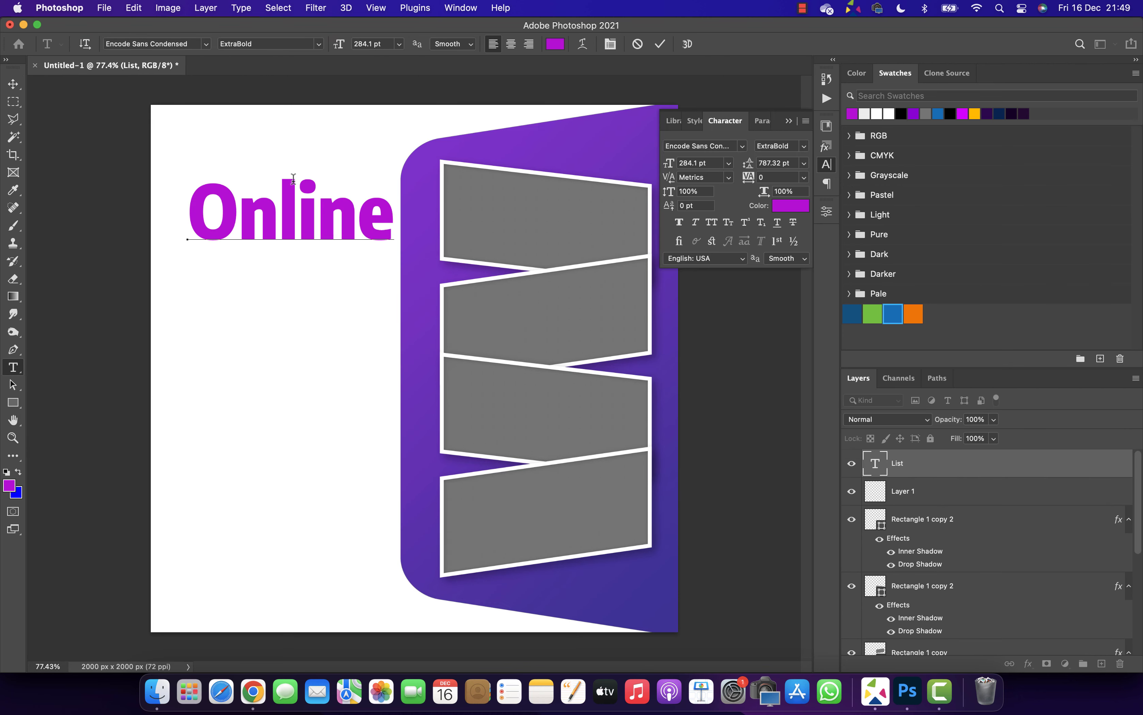
- Scale the "Online" headline to about 234 pt, duplicate it directly below, and change the copy's wording to "Your Listing"
key("ctrl+t")
left_click_drag(306, 208, 291, 286)
key("Return")
left_click(742, 146)
left_click(743, 147)
double_click(292, 285)
type("Your Li")
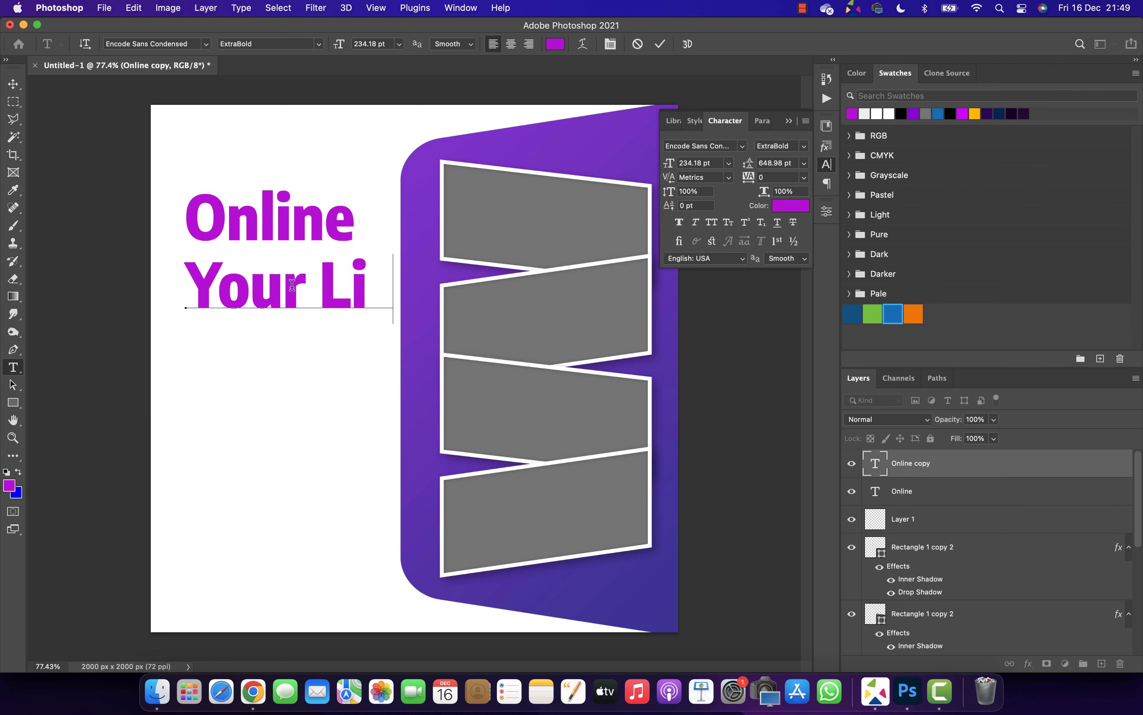
type("sting")
left_click(661, 44)
- Scale down the "Your Listing" text to fit the white area beside the purple panel
left_click_drag(497, 290, 373, 289)
left_click_drag(301, 290, 305, 288)
key("Return")
- Move the "Online" text just above "Your Listing", scale it down, and set its weight to Regular
left_click_drag(293, 212, 267, 247)
left_click(804, 146)
left_click(775, 174)
key("Return")
- Set the font size of both the "Online" and "Your Listing" texts to 140 pt
left_click(279, 290)
left_click(270, 249, "shift")
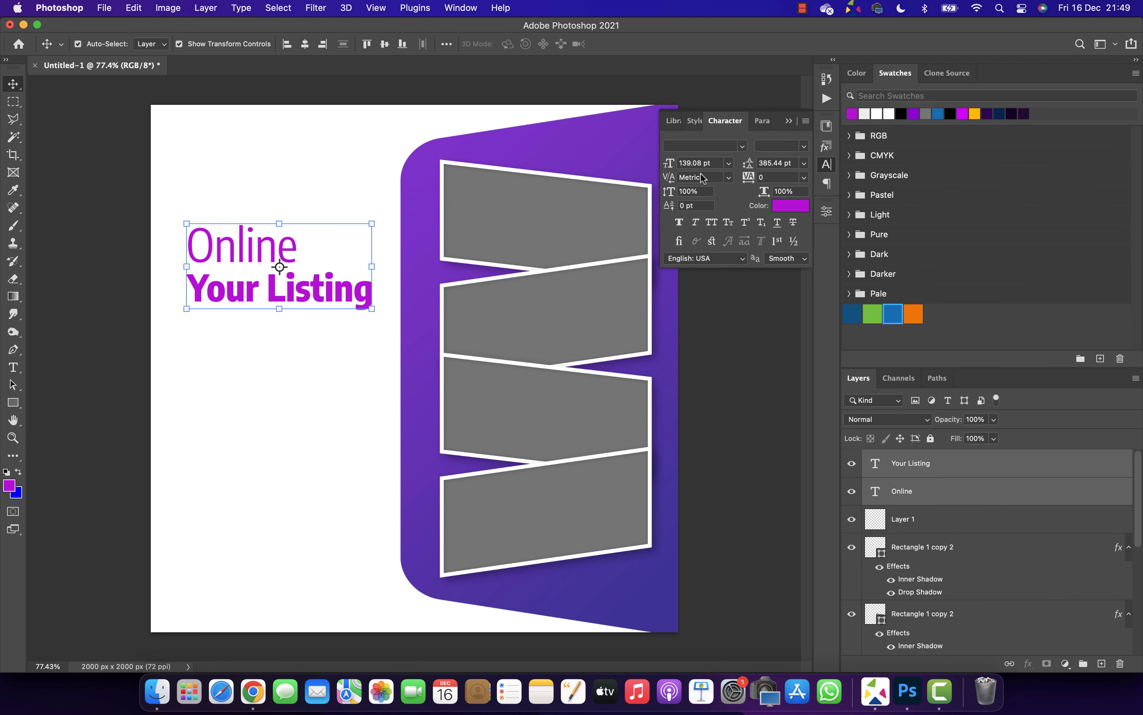
left_click_drag(713, 163, 512, 165)
type("140")
key("Return")
left_click(274, 360)
left_click(279, 289)
left_click(265, 248)
left_click(257, 362)
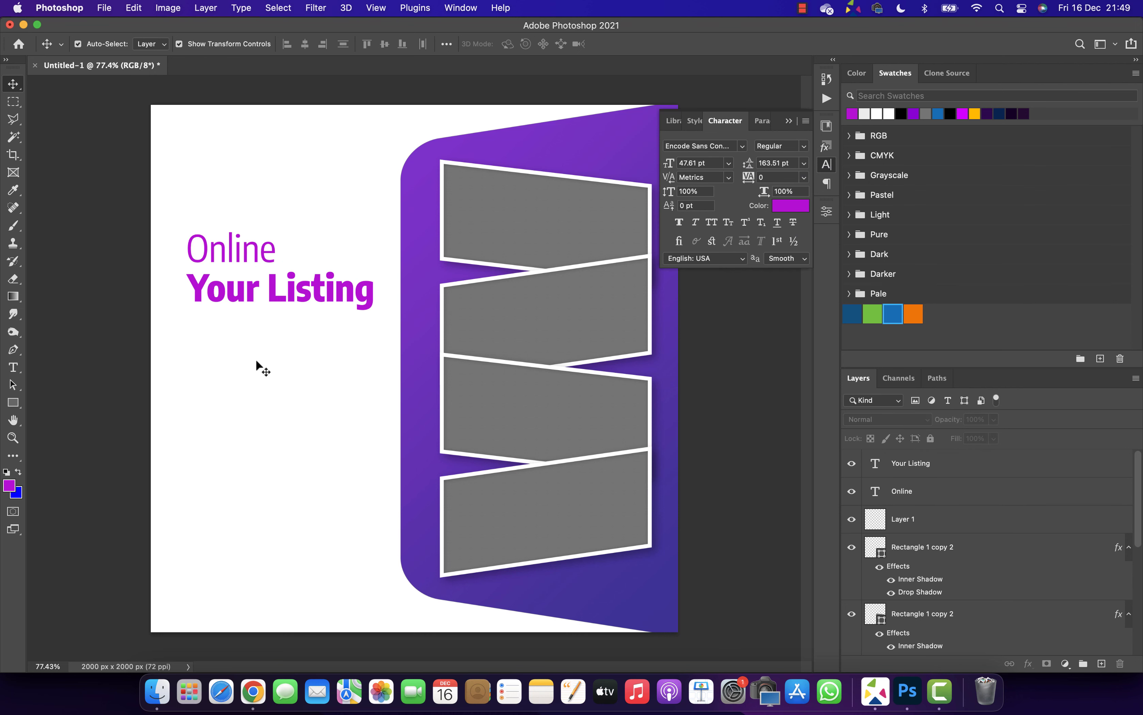
- Enlarge the "Online" text to about 180 pt and align it above "Your Listing"
left_click(259, 249)
left_click_drag(277, 247, 304, 247)
left_click_drag(264, 255, 264, 250)
key("Return")
- Apply the purple Gradient Overlay to the "Online" text and copy the effect to the "Your Listing" layer
left_click(1029, 664)
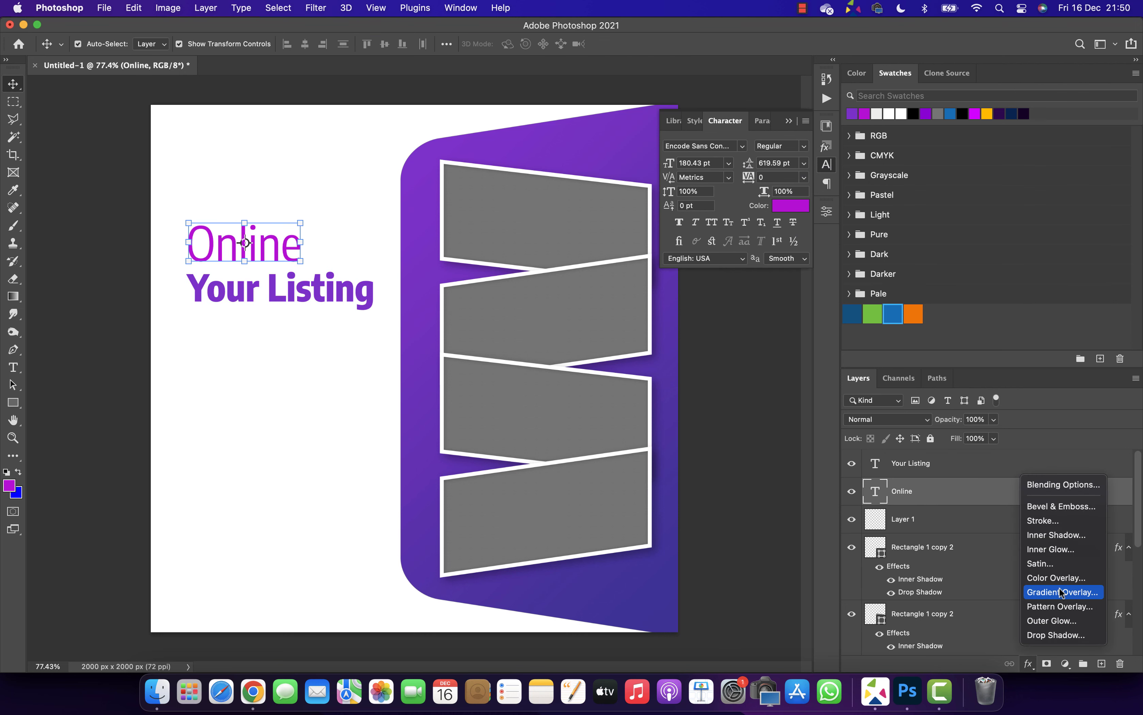
left_click(1061, 592)
key("Return")
key("super+t")
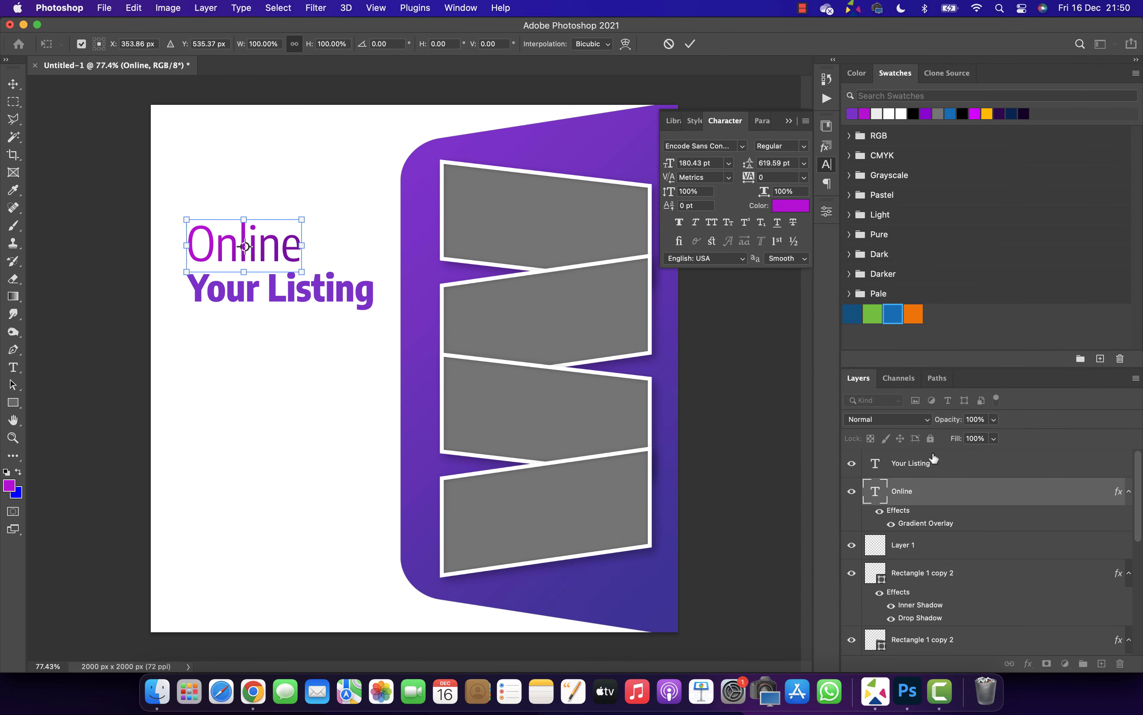
left_click_drag(904, 513, 923, 467)
- Change the end colour of the "Your Listing" gradient to the lighter purple sampled from the rounded panel
double_click(922, 495)
left_click(848, 372)
left_click(759, 253)
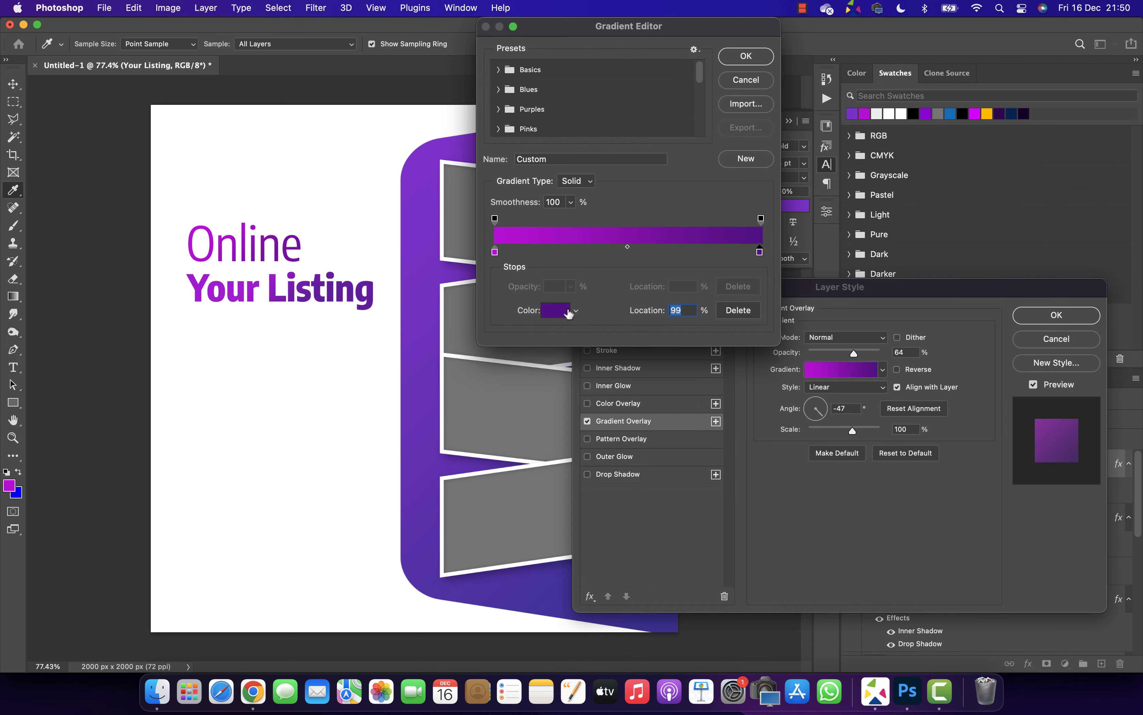
left_click(567, 312)
left_click(435, 173)
key("Return")
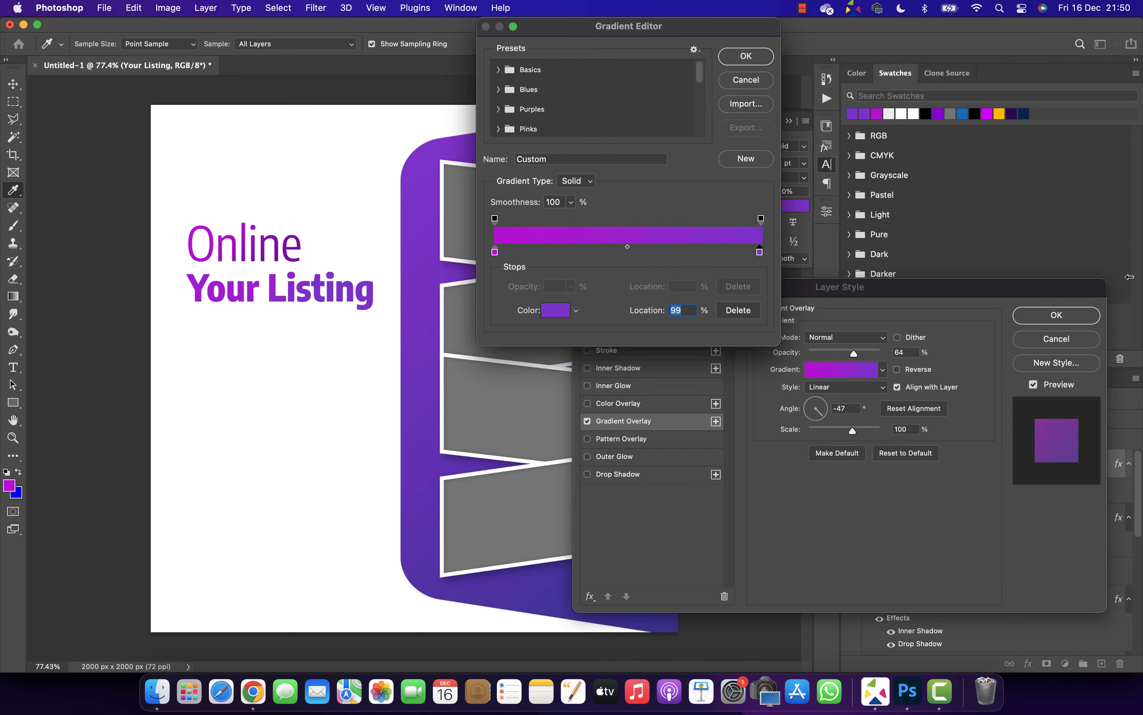
key("Return")
left_click(1054, 322)
- Change the end colour of the "Online" gradient to the same lighter purple sampled from the panel
left_click(289, 244)
double_click(915, 550)
left_click(850, 366)
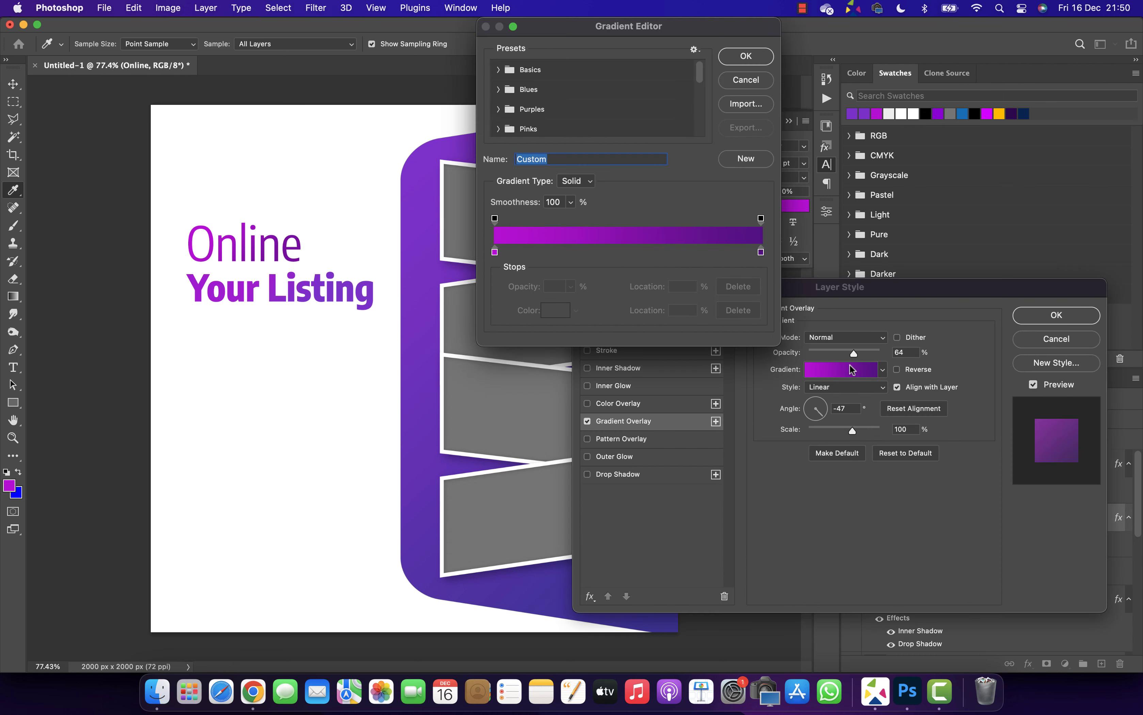
left_click(761, 252)
left_click(557, 310)
left_click(409, 246)
left_click(988, 51)
key("Return")
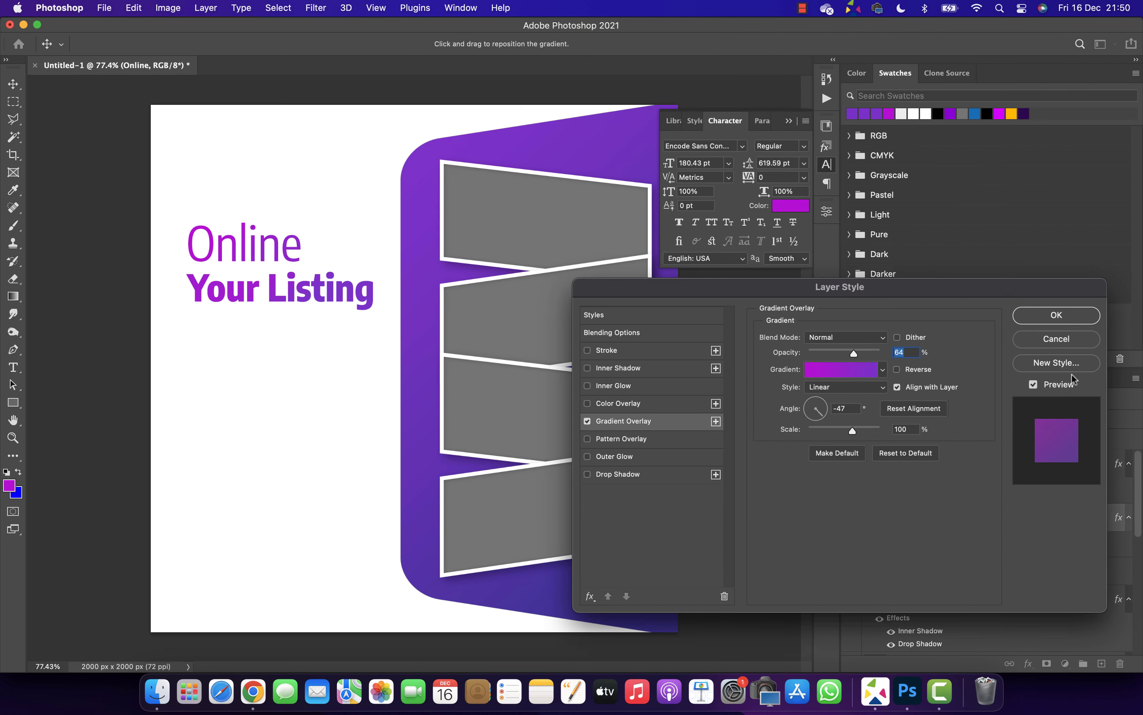
left_click(1057, 315)
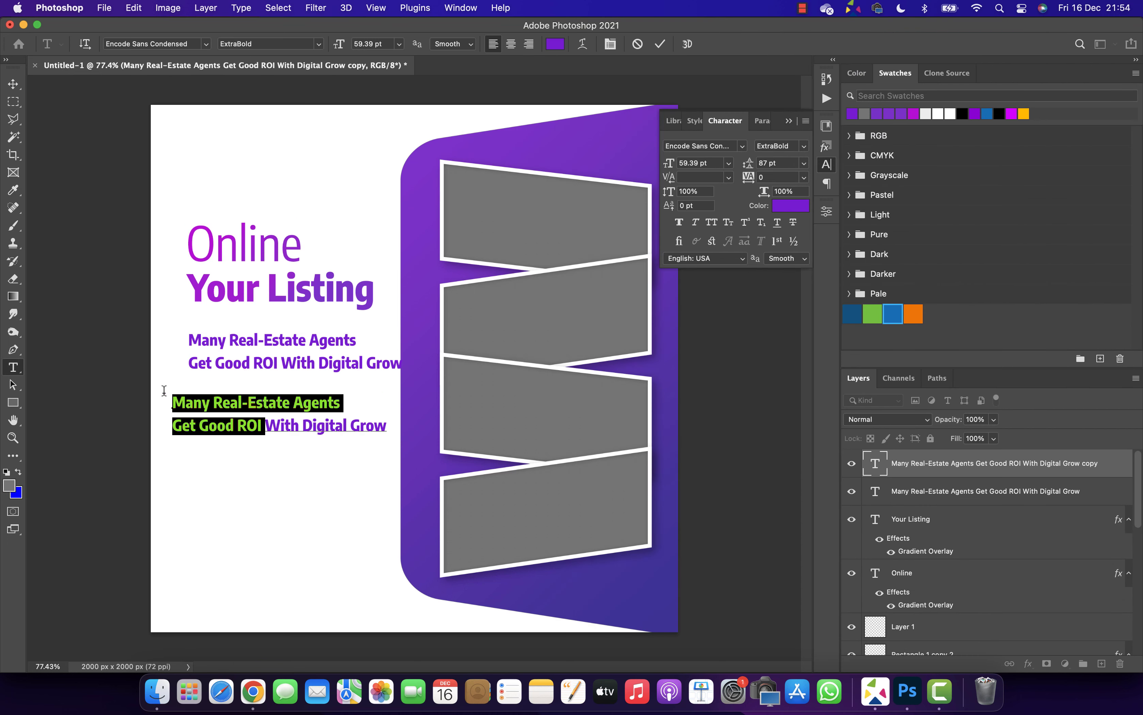
- Trim the duplicated paragraph to "With Digital Grow", enlarge it, and place it below the original paragraph
key("BackSpace")
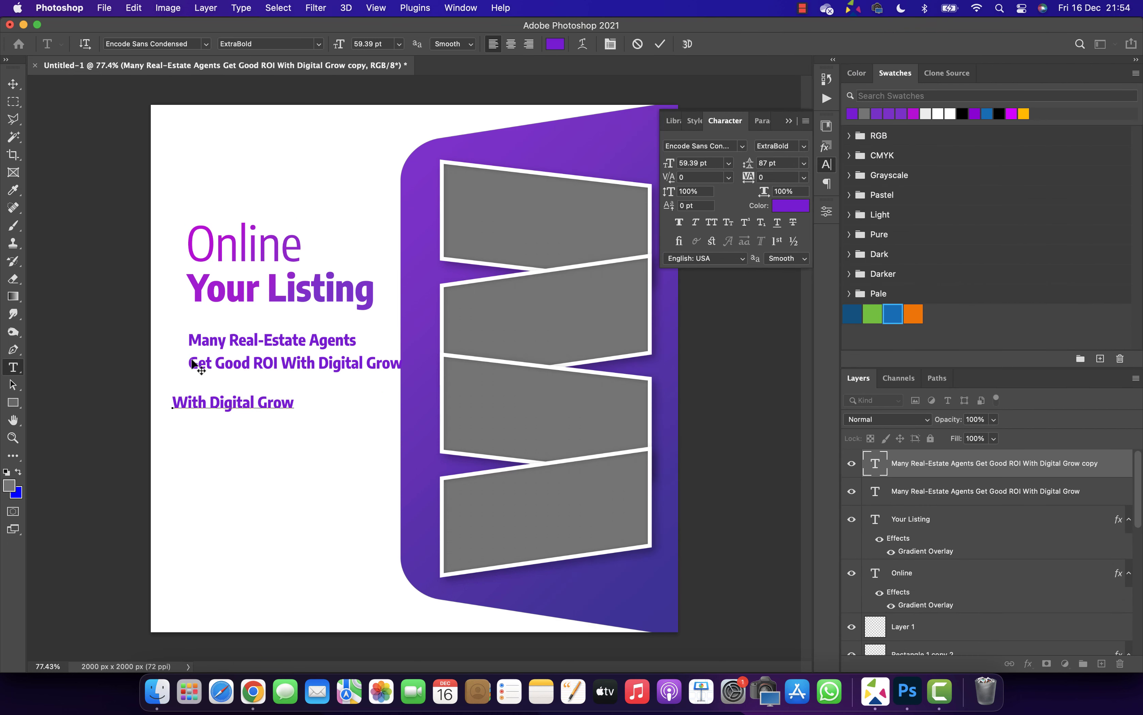
left_click(661, 44)
key("v")
mouse_move(294, 417)
left_mouse_down()
mouse_move(360, 459)
mouse_move(313, 410)
left_mouse_up()
key("Return")
- Delete "With Digital Grow" from the original paragraph, keeping "Many Real-Estate Agents Get Good ROI"
double_click(283, 363)
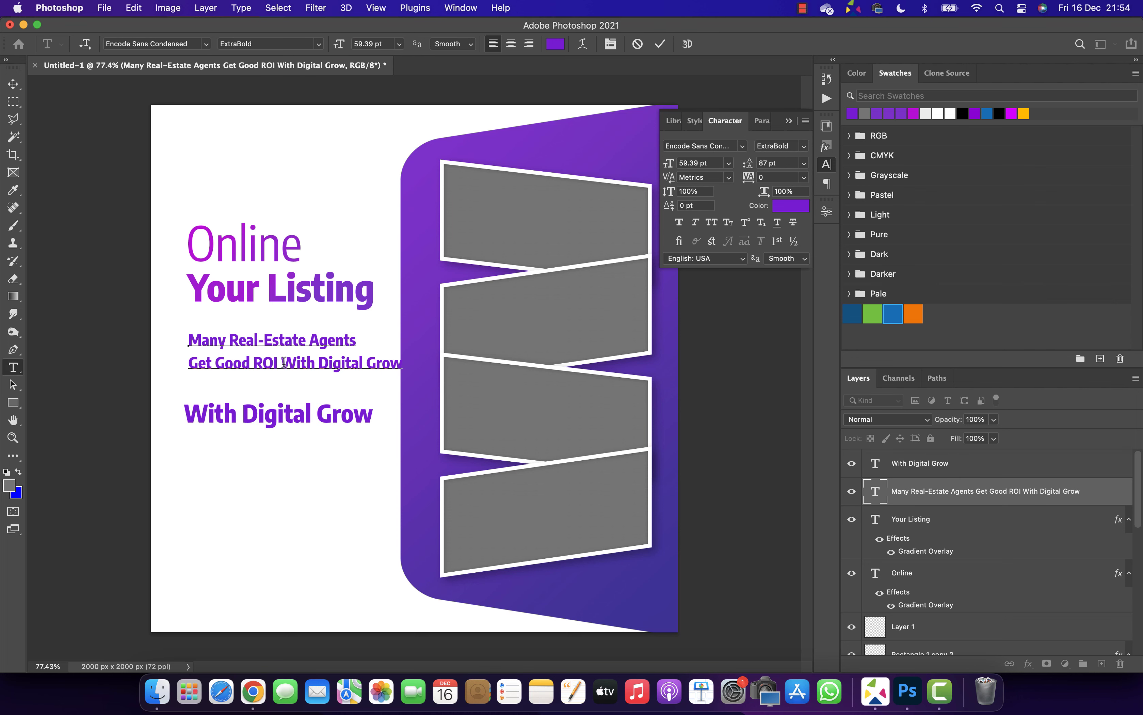
key("BackSpace")
key("super+Return")
key("v")
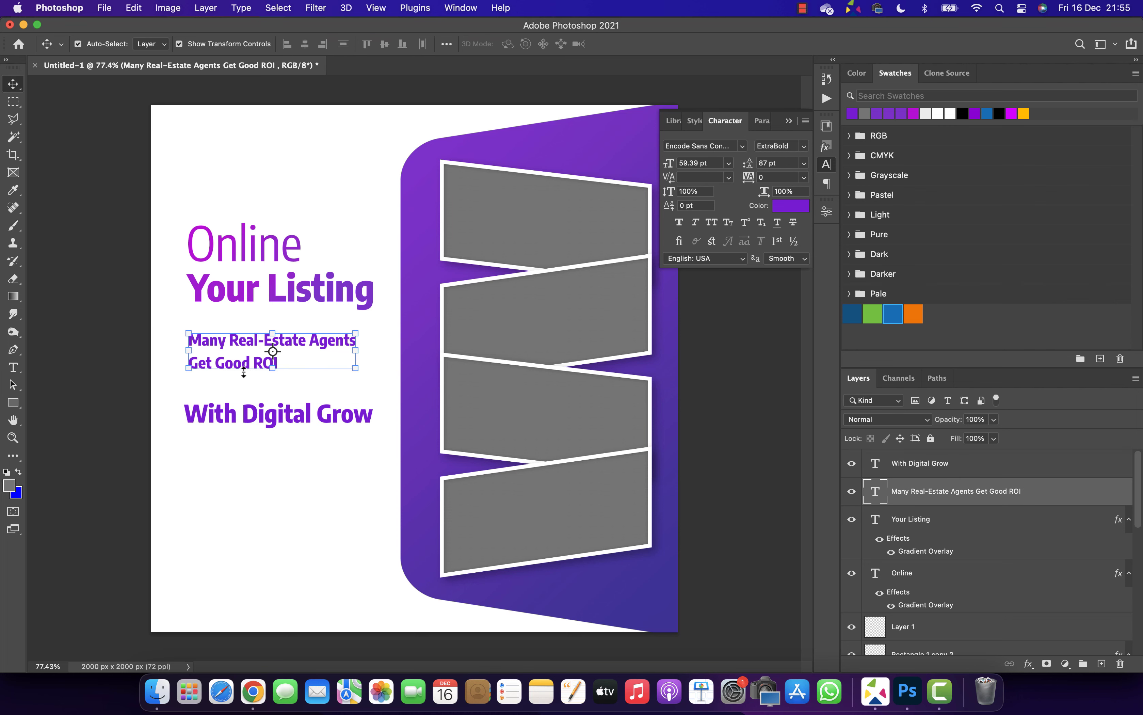
- Enlarge the word "ROI" in the paragraph and move "With Digital Grow" up directly beneath it
double_click(262, 363)
left_click(261, 363)
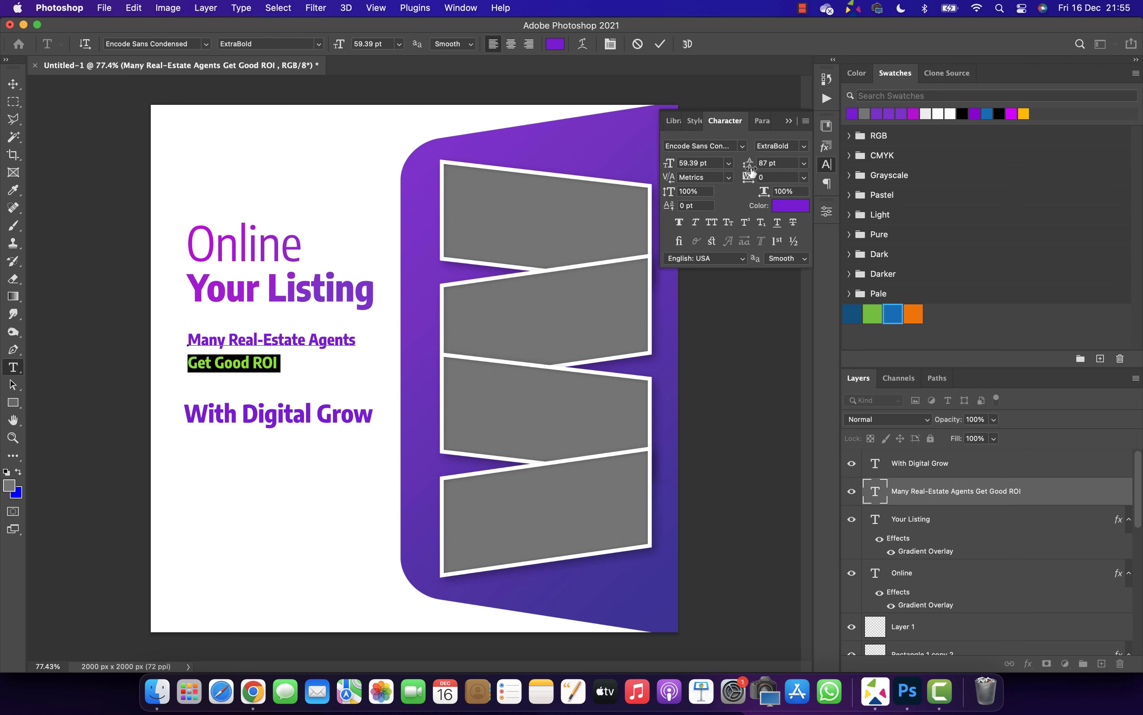
left_click(261, 363)
double_click(259, 363)
left_click_drag(672, 164, 680, 167)
left_click(660, 44)
key("v")
left_click_drag(314, 411, 316, 388)
- Colour "Many Real-Estate Agents Get Good" near-black with hex 101010, leaving out the word "ROI"
triple_click(314, 340)
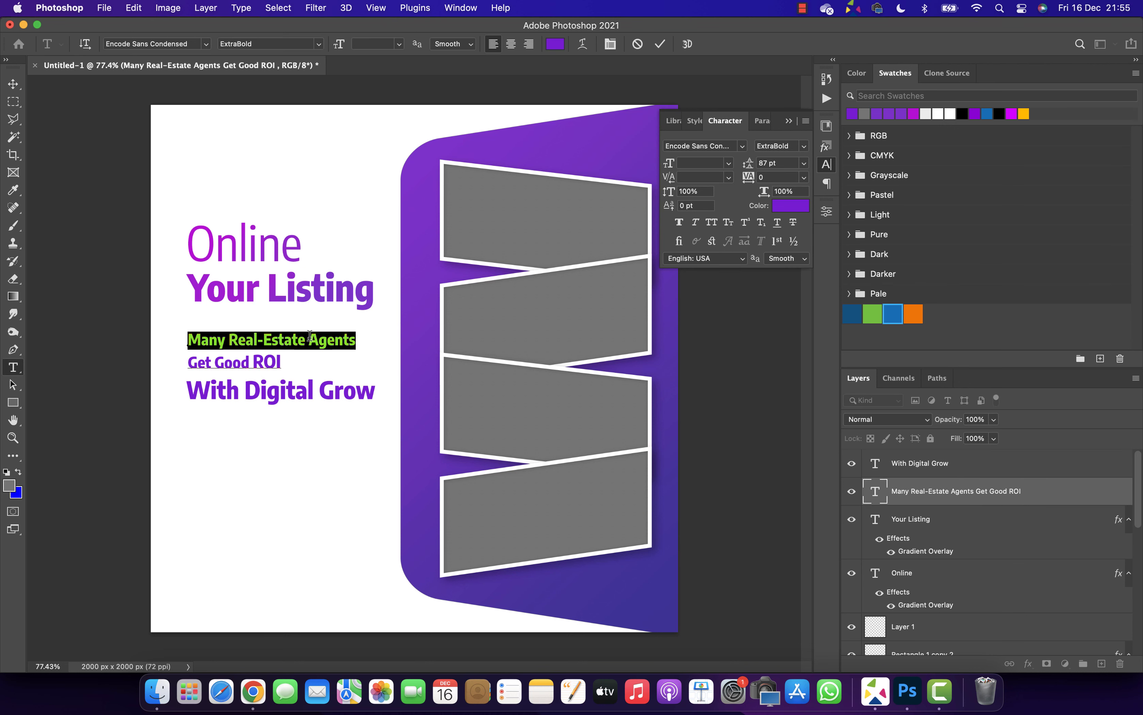
left_click_drag(250, 364, 187, 330)
left_click(786, 207)
left_click_drag(747, 180, 636, 220)
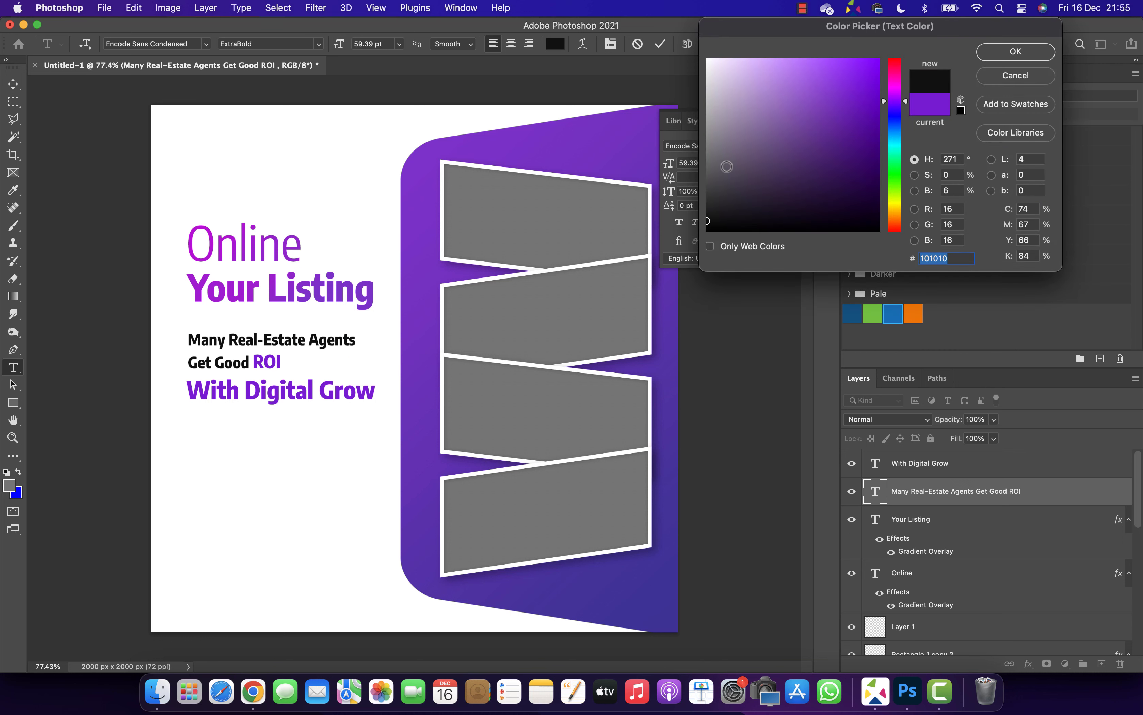
key("Return")
left_click(660, 44)
- Scale down the "With Digital Grow" line under the paragraph
key("v")
mouse_move(307, 396)
left_mouse_down()
mouse_move(306, 412)
mouse_move(308, 397)
left_mouse_up()
left_click_drag(379, 405, 307, 389)
key("Return")
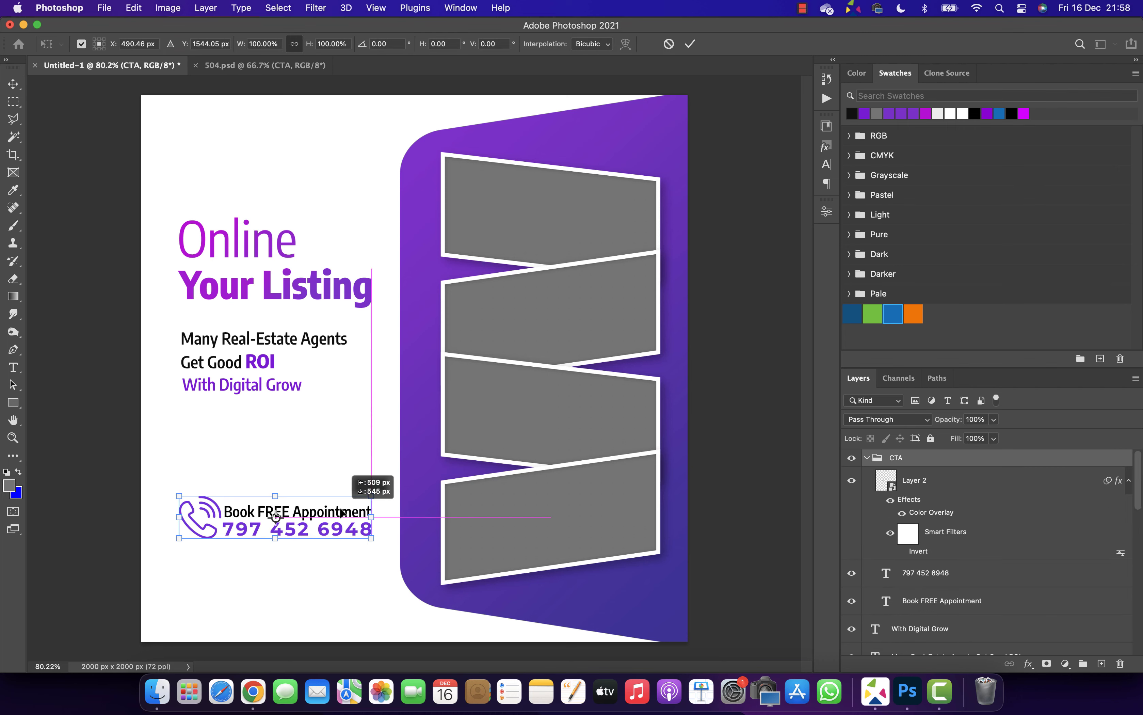
- Move the CTA group with the phone icon and appointment text further down on the flyer
left_click_drag(189, 513, 189, 543)
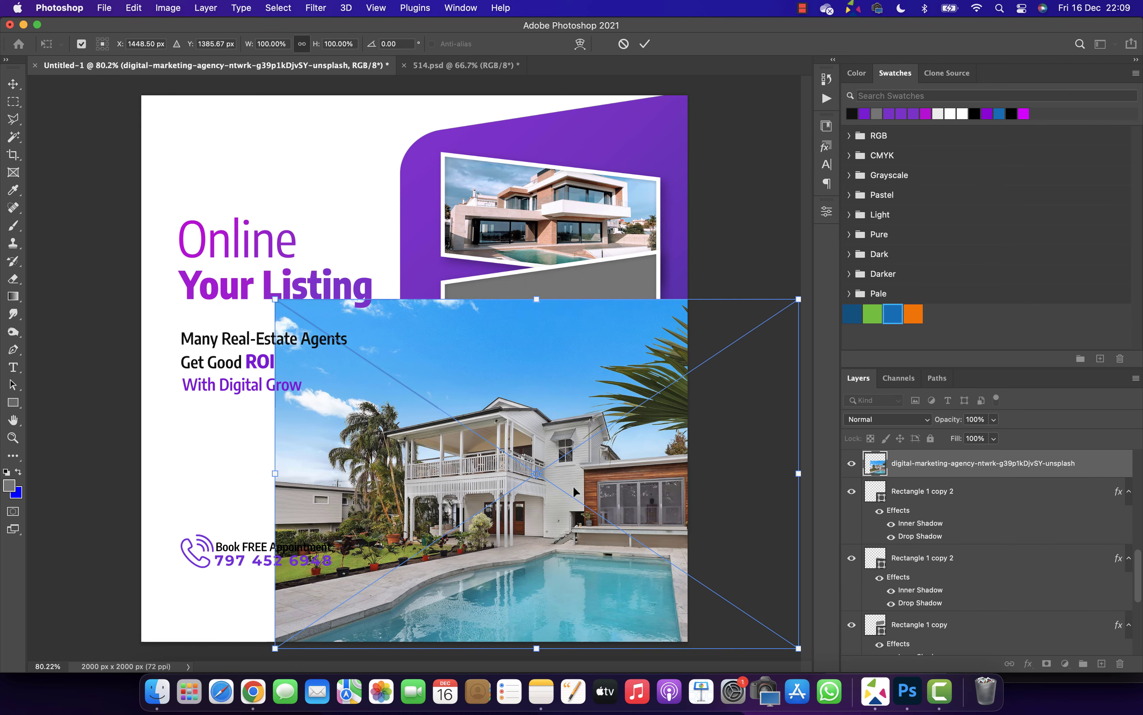
- Clip the white house and pool photo to the lowest rectangle and scale it down to fill the frame
key("super+alt+g")
left_click_drag(799, 299, 656, 436)
key("Return")
- Place the modern villa photo above the second rectangle, clip it to that shape, and fit it to the frame
left_click(580, 321)
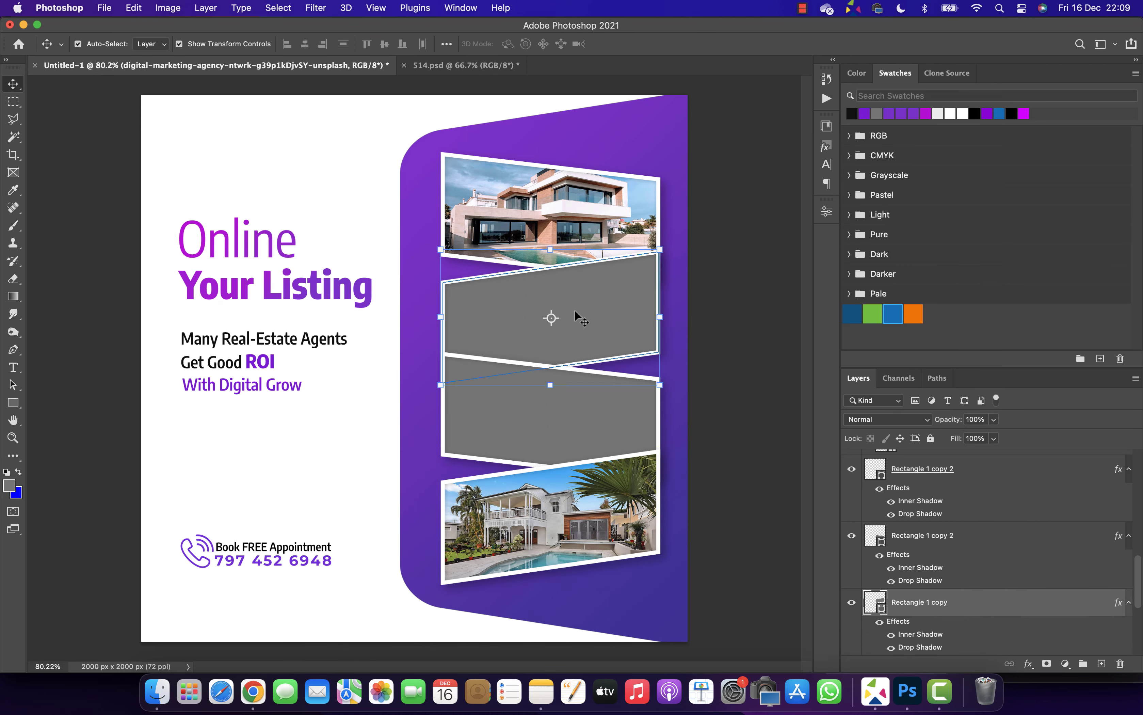
key("Return")
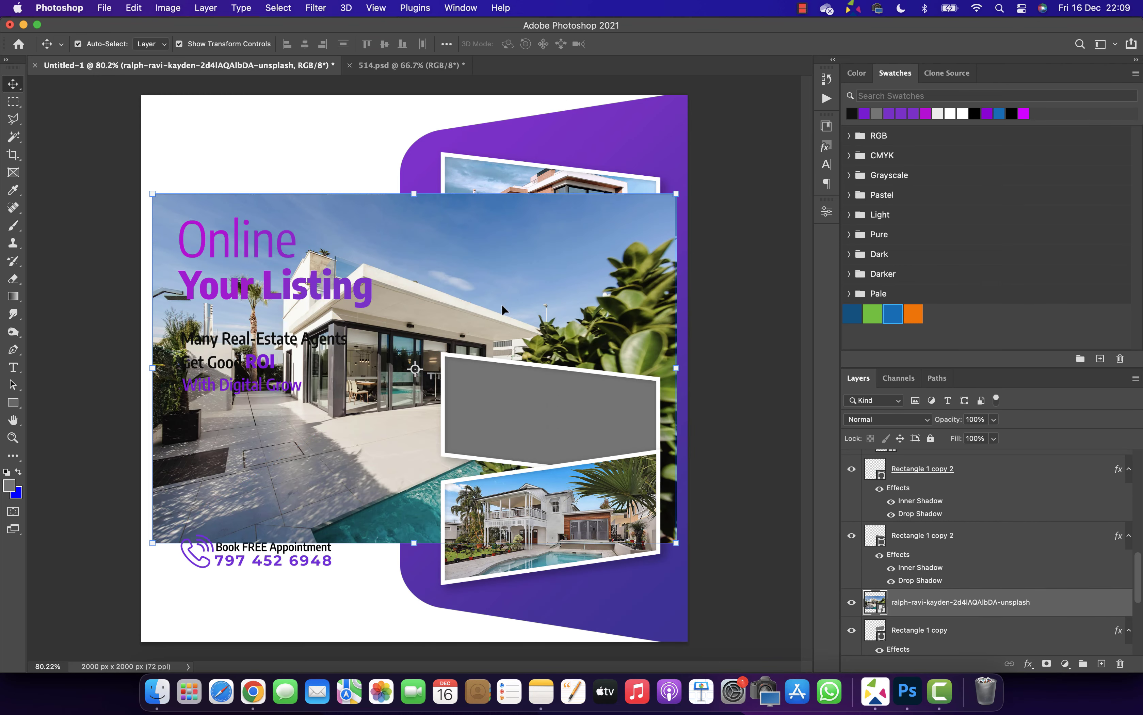
key("super+alt+g")
key("super+t")
key("Return")
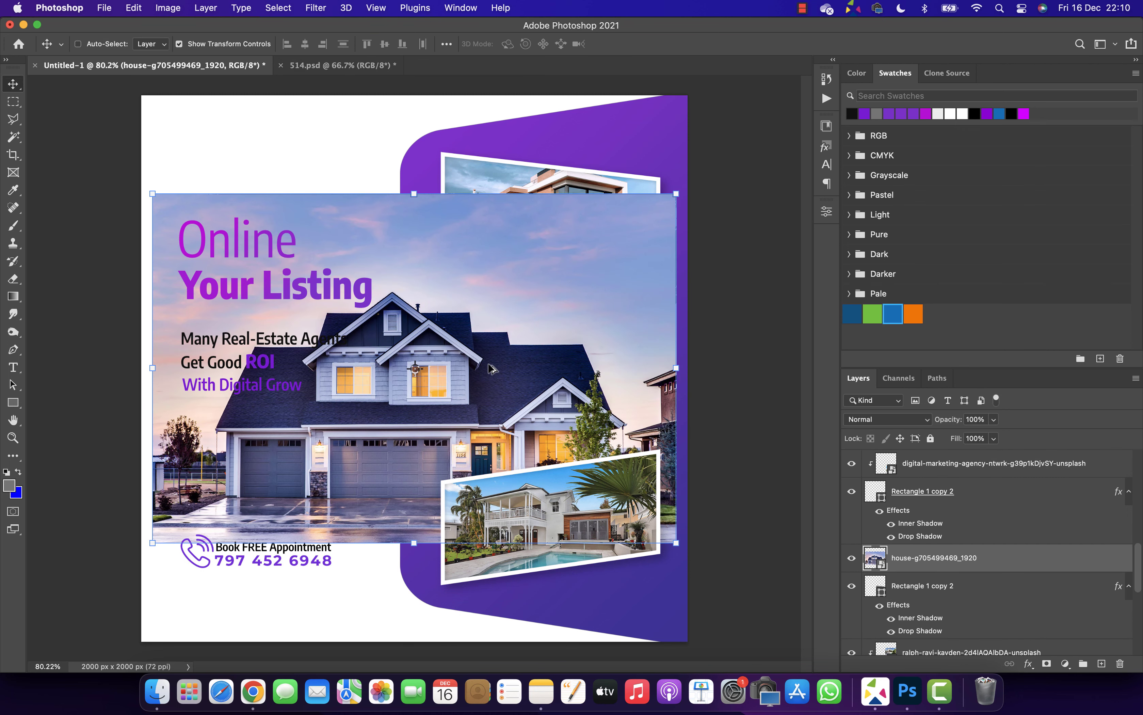
- Clip the blue house photo to the third rectangle, then scale and position it to fill the frame
key("super+alt+g")
key("super+t")
left_click_drag(153, 193, 397, 355)
left_click_drag(597, 413, 601, 363)
left_click_drag(676, 307, 639, 333)
left_click_drag(575, 415, 608, 411)
key("Return")
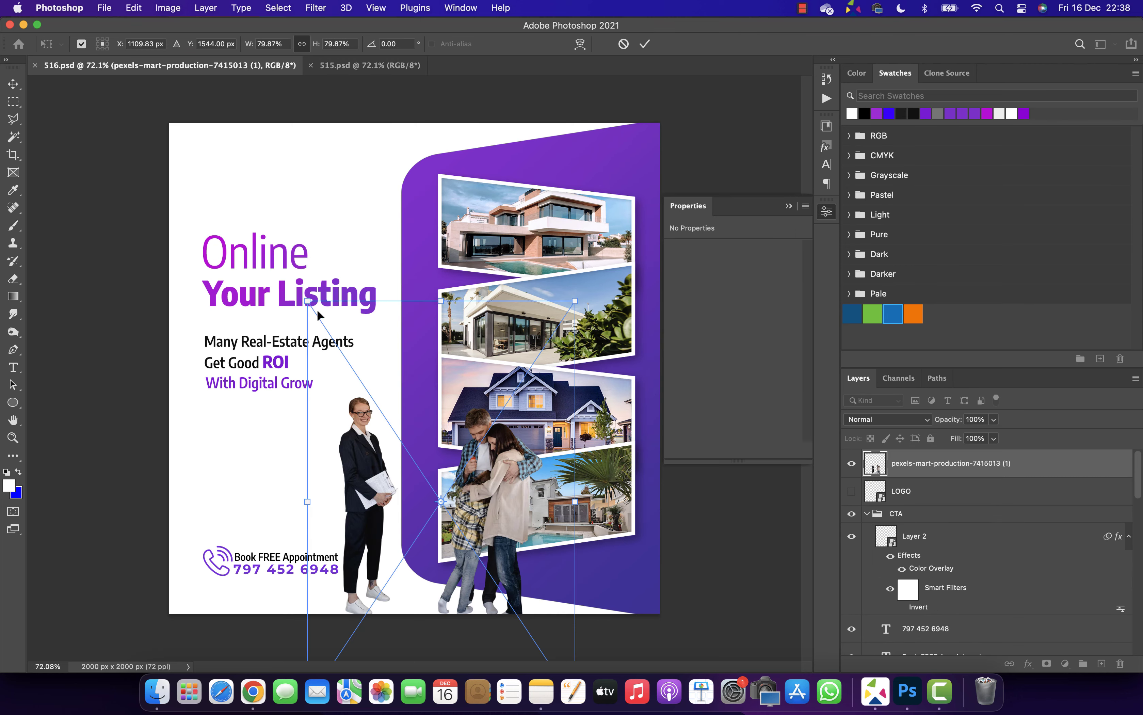
- Scale down the cutout of the agent and couple toward the flyer's lower right
left_click_drag(319, 314, 516, 509)
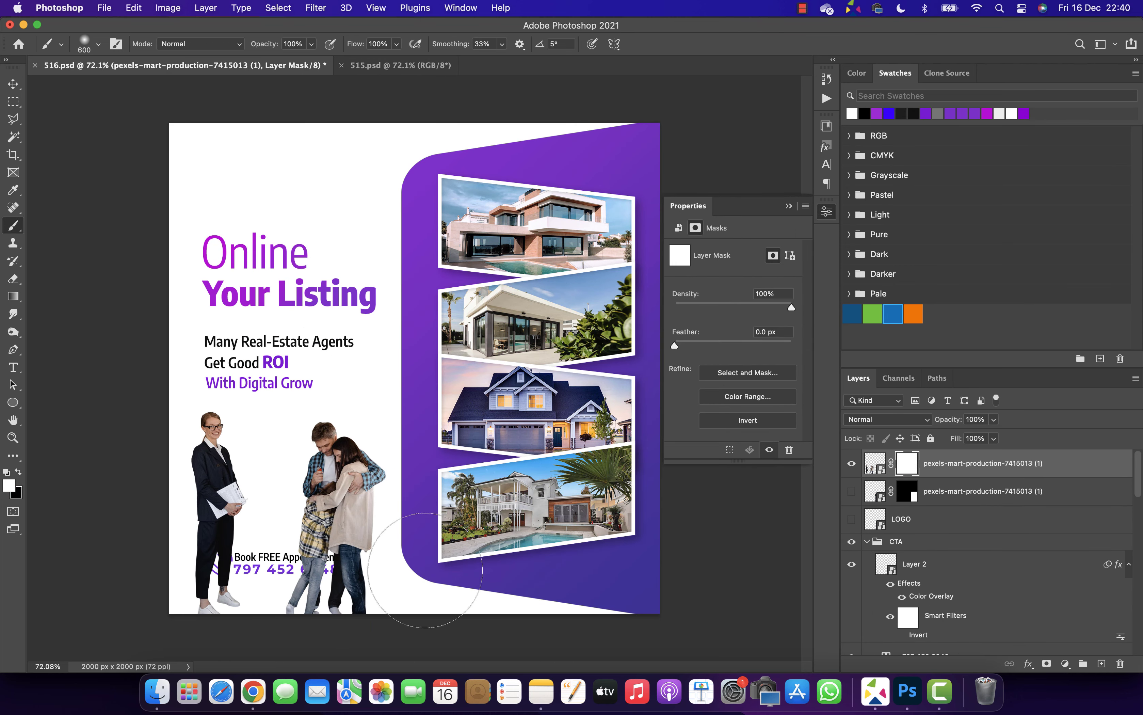
- Paint on the people cutout's layer mask with black to hide their legs over the call-to-action
left_click_drag(218, 553, 416, 553)
key("x")
key("]")
left_click_drag(357, 497, 312, 478)
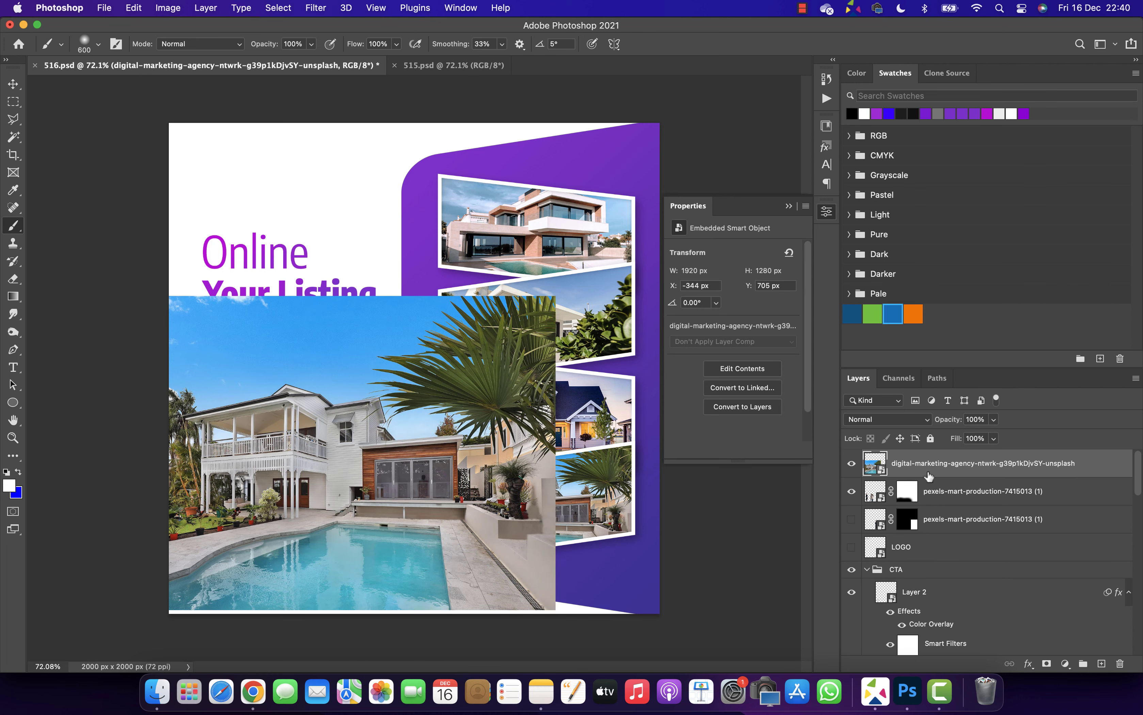
- Move the white house and pool photo behind the people, down to the bottom of the layer stack
left_click_drag(929, 475, 895, 508)
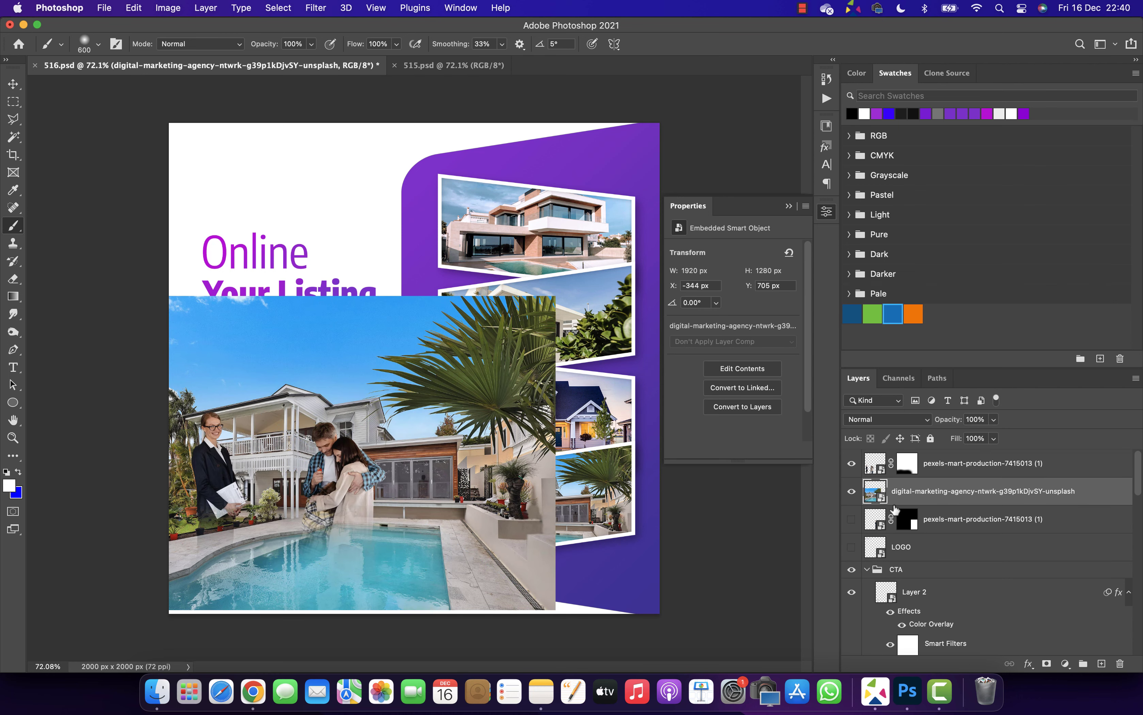
key("super+shift+bracketleft")
- Apply a 15 px Field Blur to the white house and pool photo behind the people
left_click(316, 9)
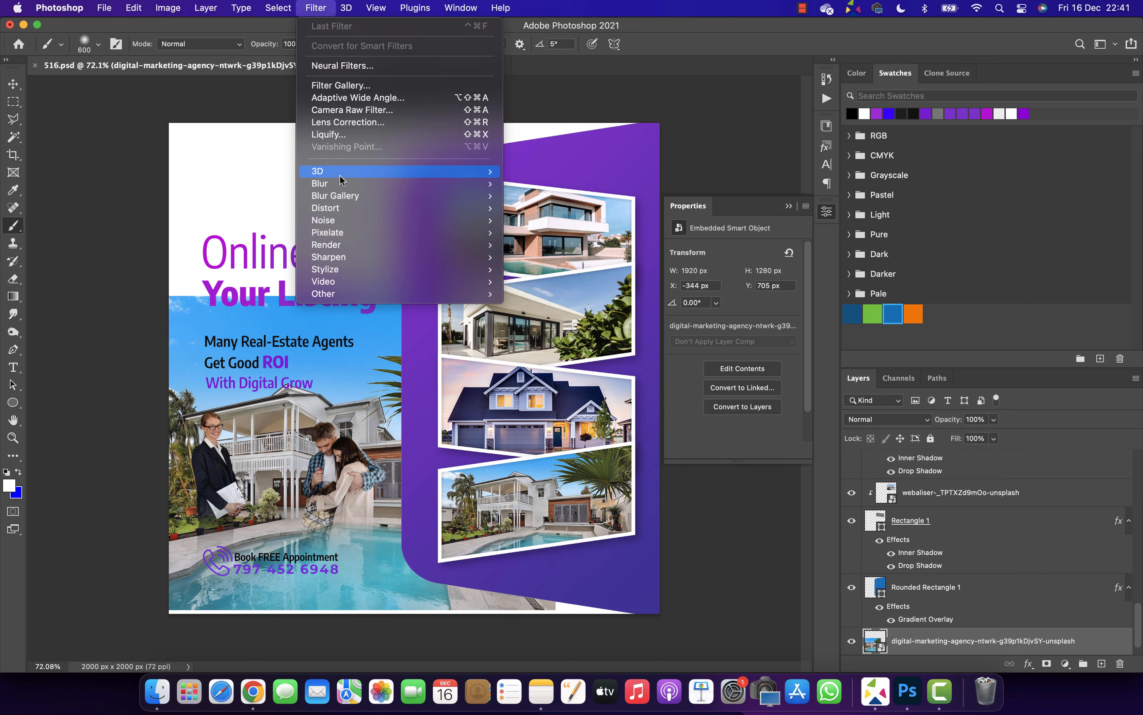
mouse_move(348, 187)
left_click(534, 190)
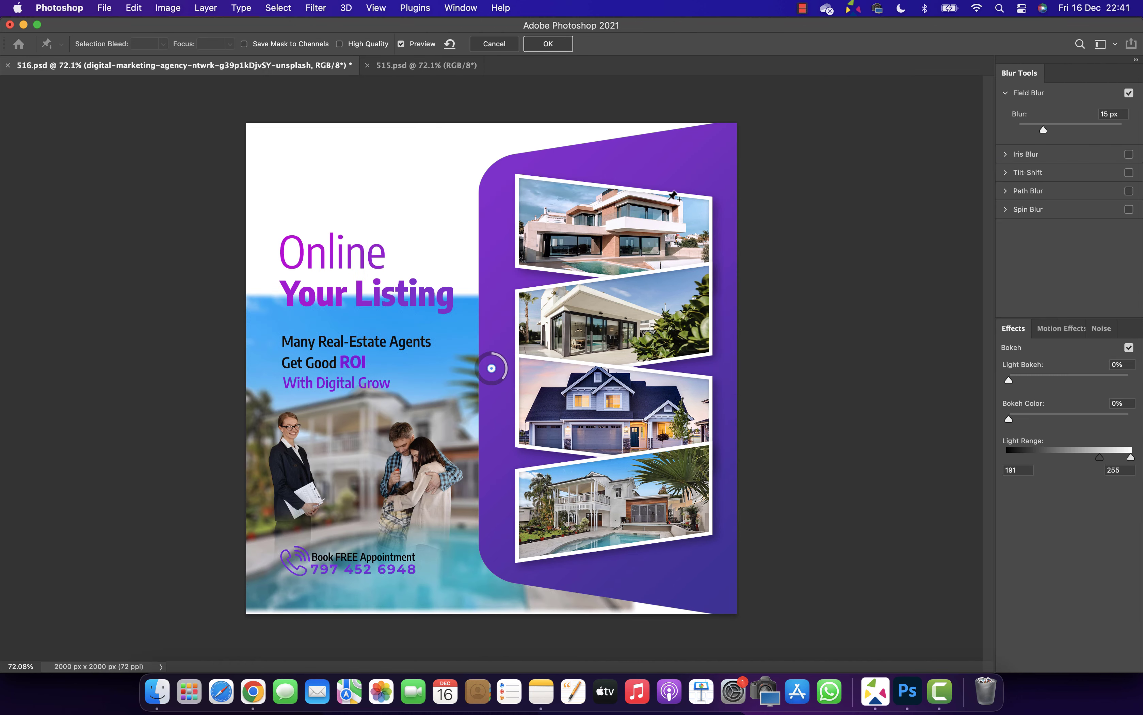
key("Return")
- Paint with a large soft black brush on the blurred photo's layer mask to fade its edges into the white background
key("b")
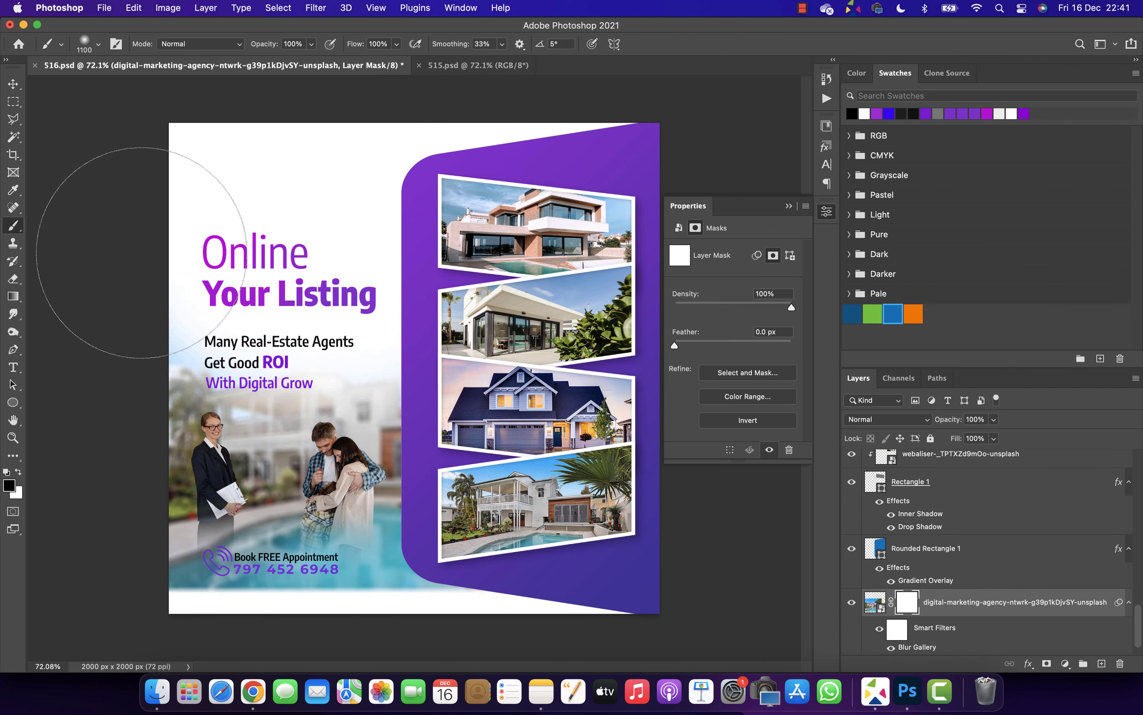
scroll(265, 520, "down", 5)
mouse_move(424, 561)
left_mouse_down()
mouse_move(242, 558)
mouse_move(425, 547)
left_mouse_up()
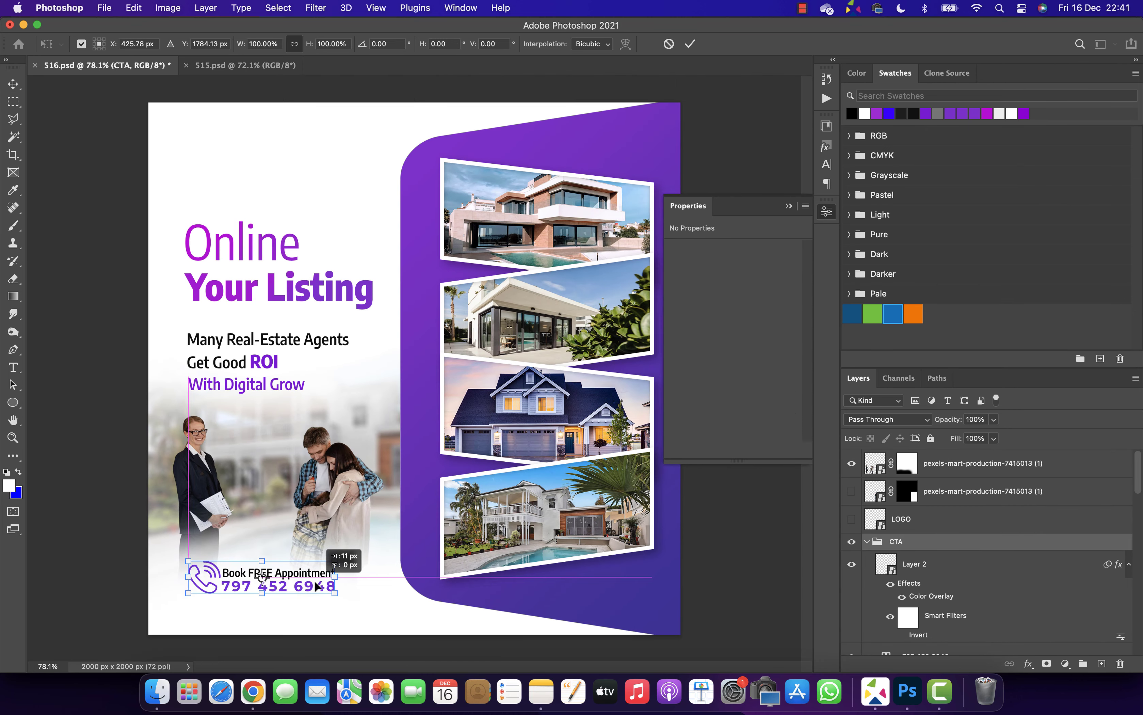
- Move the call-to-action group down below the people and position the Digital Grow logo above the headline
left_click_drag(310, 568, 310, 588)
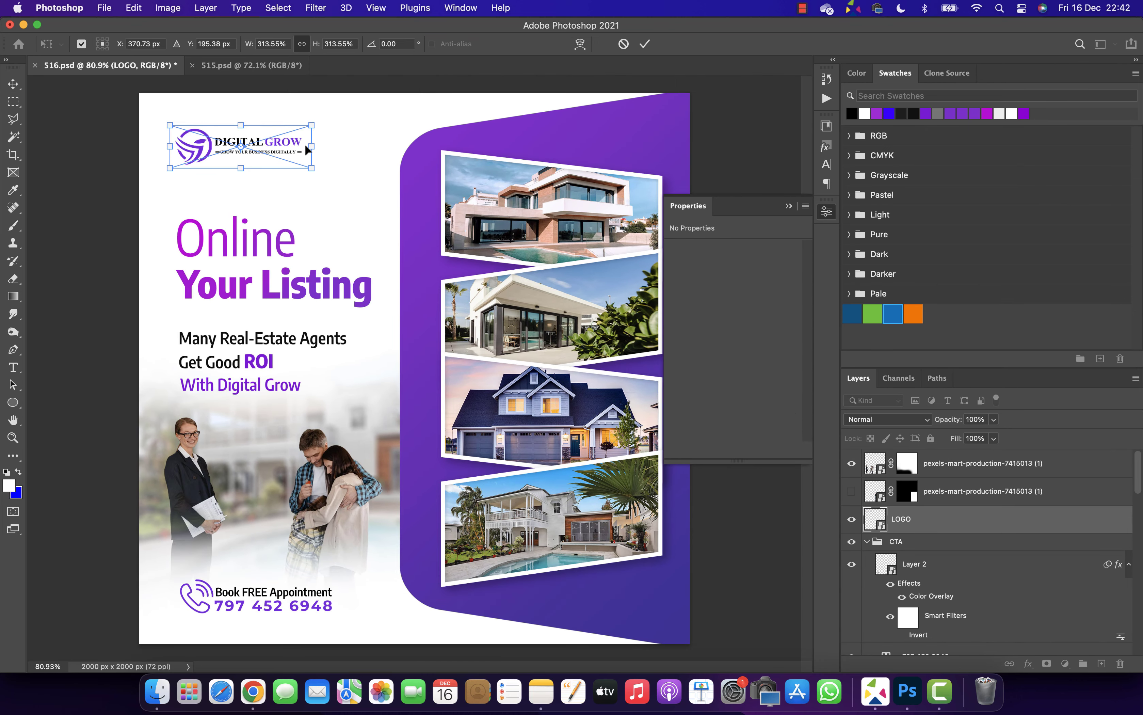
left_click_drag(289, 137, 294, 144)
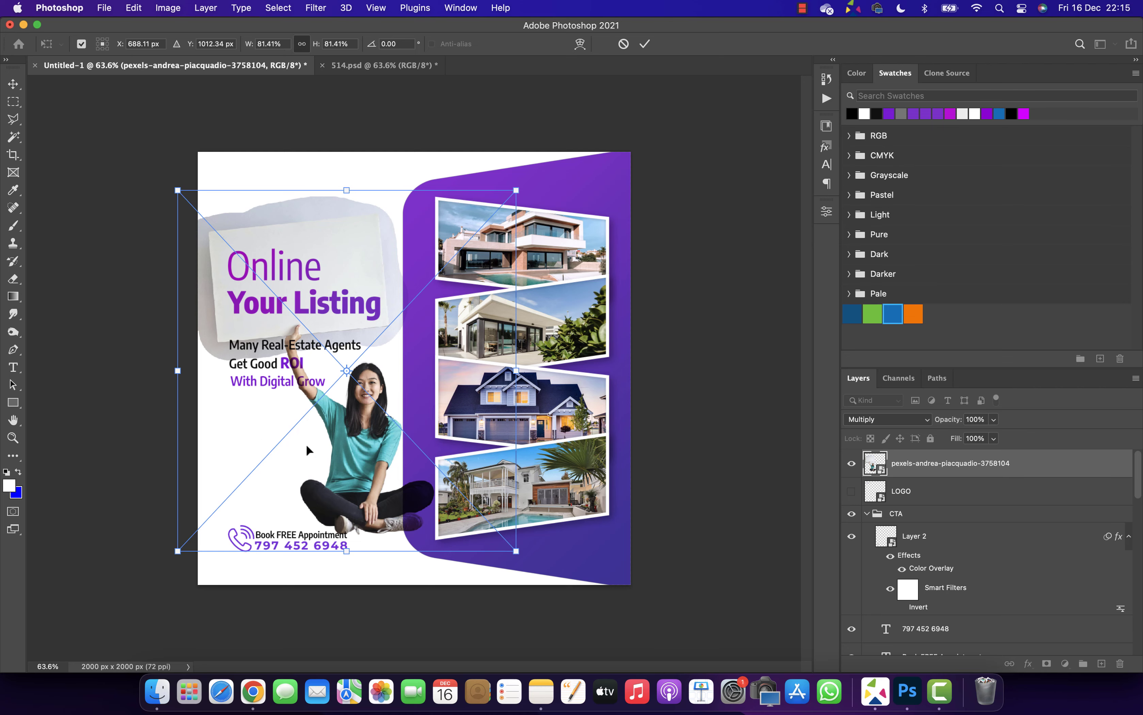
- Restack the photo of the woman holding a placard directly above the purple rounded rectangle, beneath the framed house photos
key("super+shift+[")
left_click_drag(924, 641, 959, 623)
key("super+]")
scroll(322, 345, "up", 10)
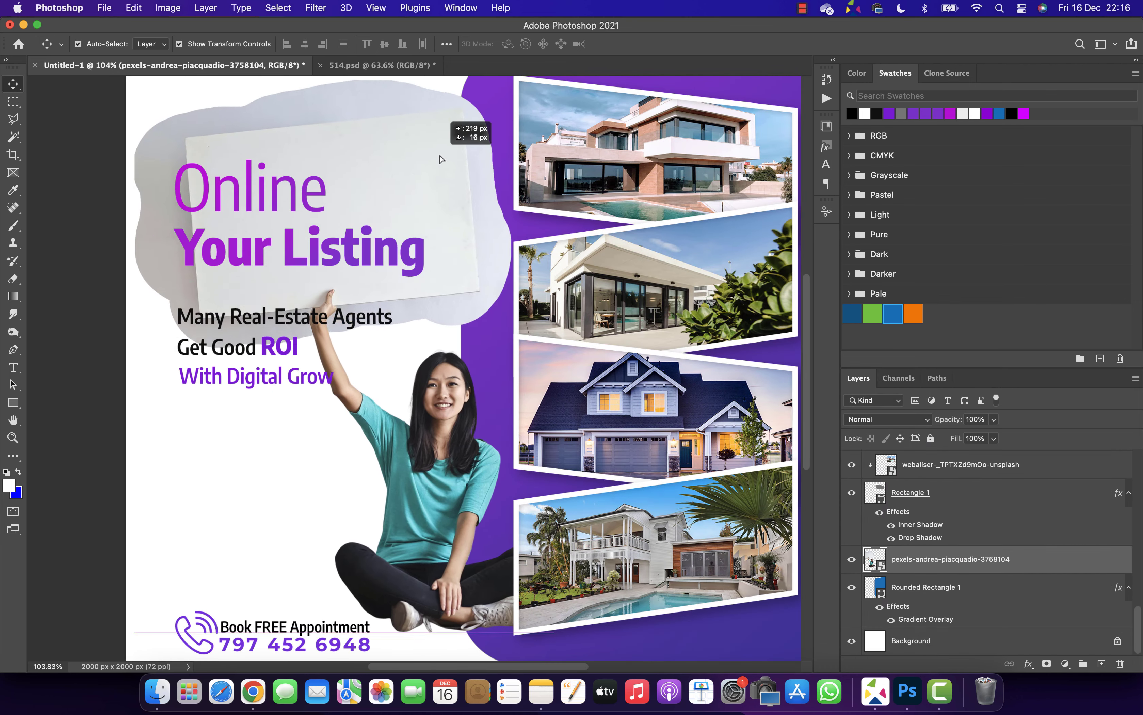
- Outline the grey backdrop around the placard, hand and arm with the Polygonal Lasso and hide it with a layer mask
key("l")
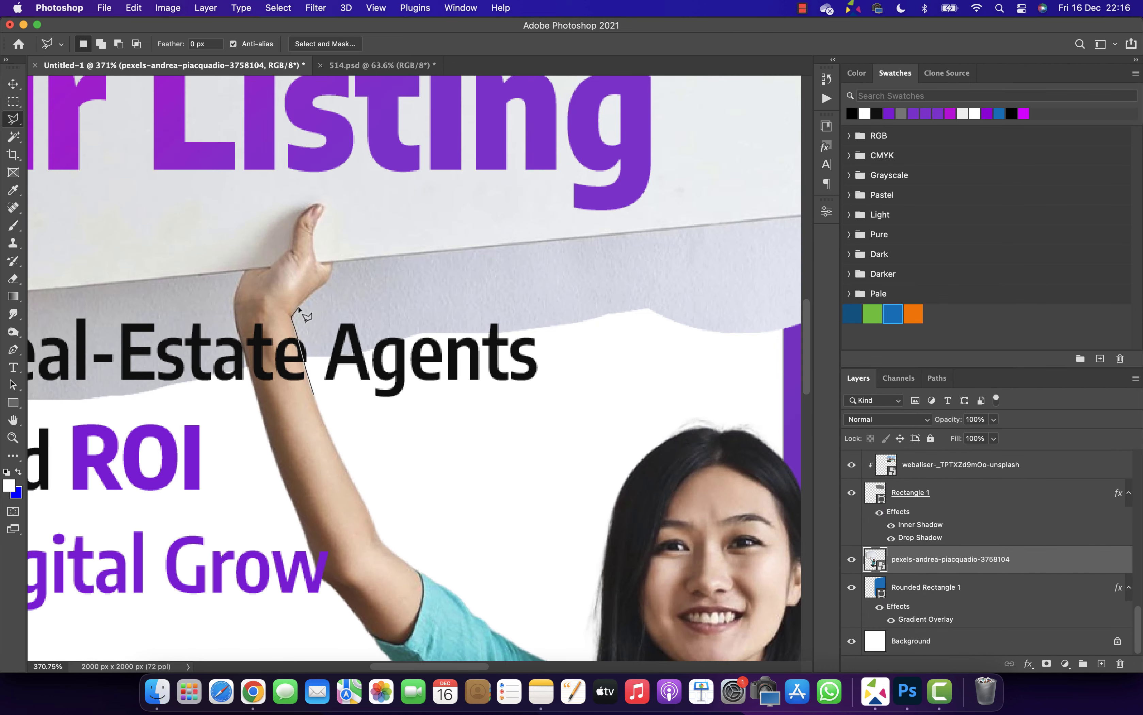
left_click_drag(709, 213, 103, 334)
left_click(243, 338)
mouse_move(302, 230)
left_mouse_down()
mouse_move(353, 281)
mouse_move(520, 615)
left_mouse_up()
left_click_drag(401, 213, 575, 579)
left_click(578, 409)
left_click(189, 453)
left_click_drag(189, 453, 699, 347)
scroll(76, 539, "down", 12)
scroll(77, 539, "left", 3)
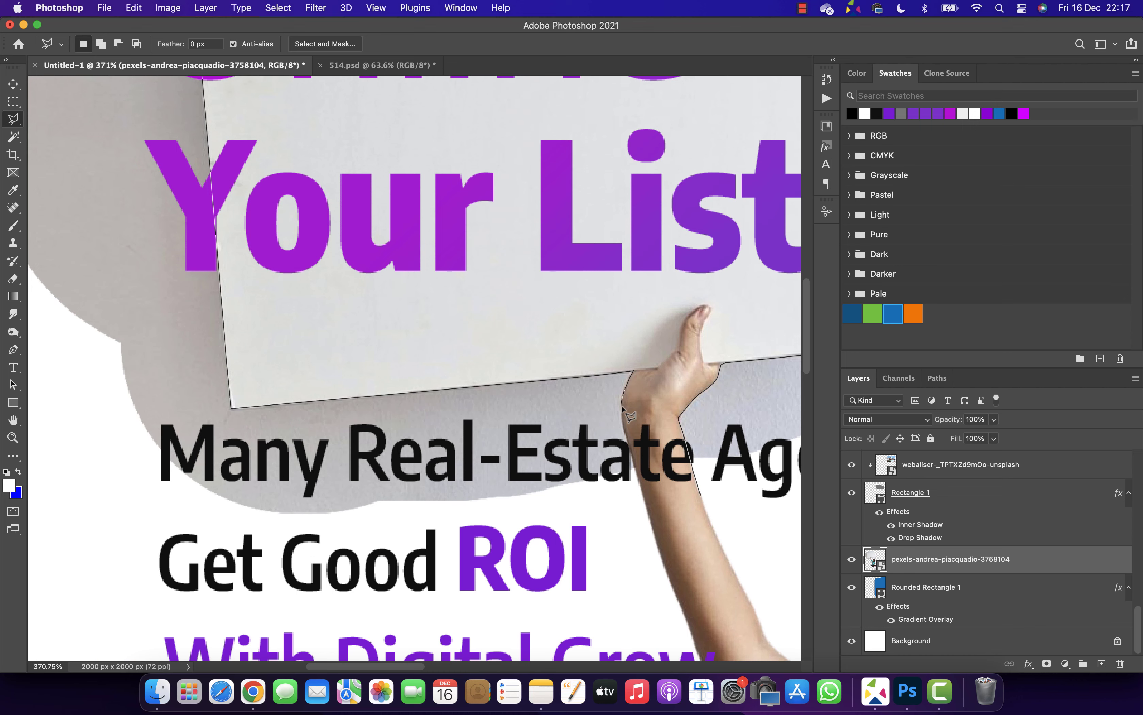
key("super+0")
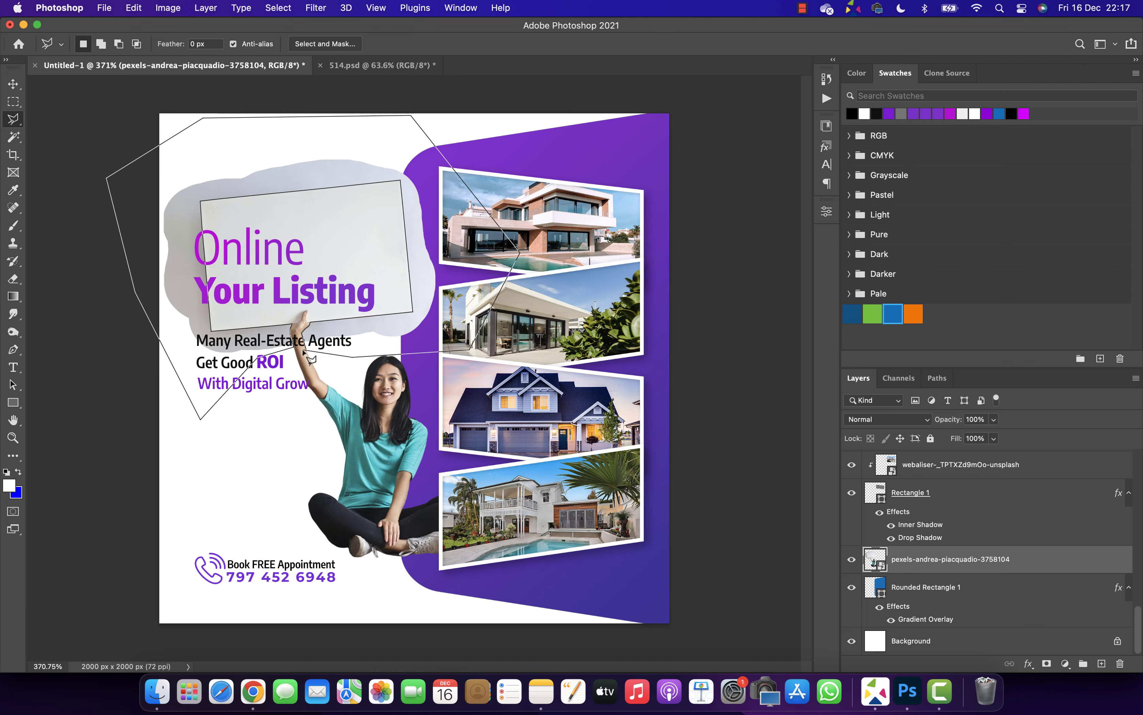
left_click(303, 352)
key("super+0")
key("super+alt+m")
- Convert the masked woman cutout to a smart object and shift it so the placard sits behind the headline
right_click(960, 551)
mouse_move(1018, 658)
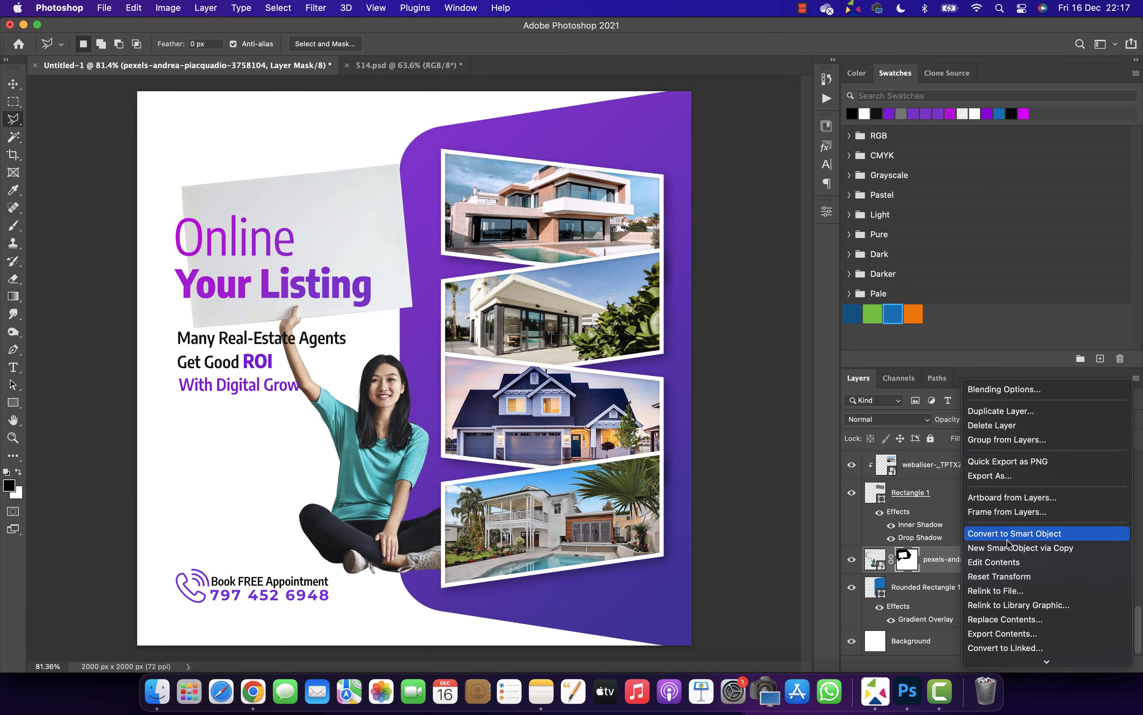
left_click(1007, 533)
key("v")
left_click_drag(374, 481, 348, 488)
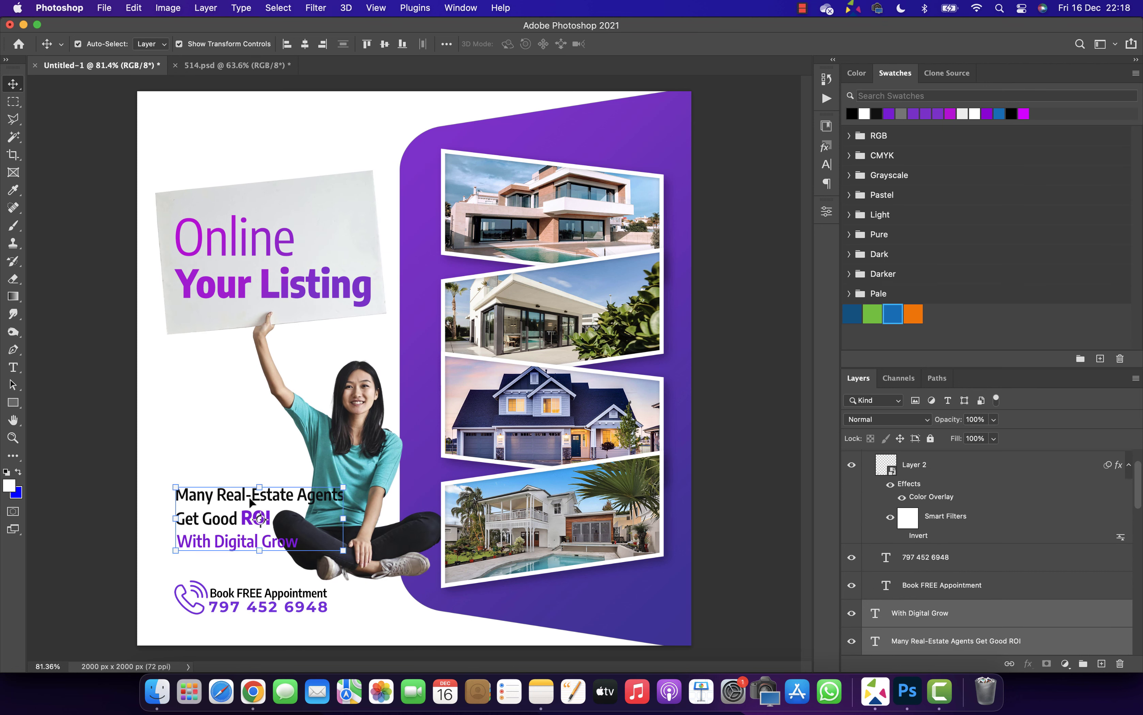
- Move the "Many Real-Estate Agents Get Good ROI" text up beside the woman and rewrap it so "Get Good" follows "Agents"
left_click_drag(236, 493, 237, 428)
key("t")
left_click(242, 434)
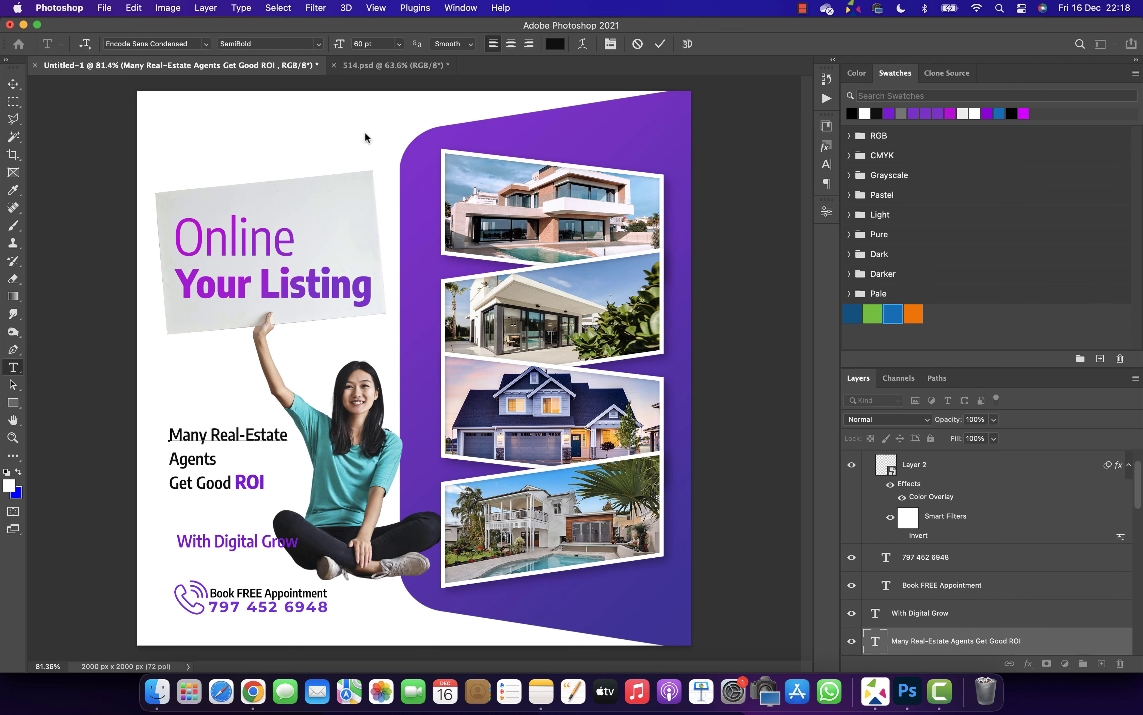
key("super+Return")
key("v")
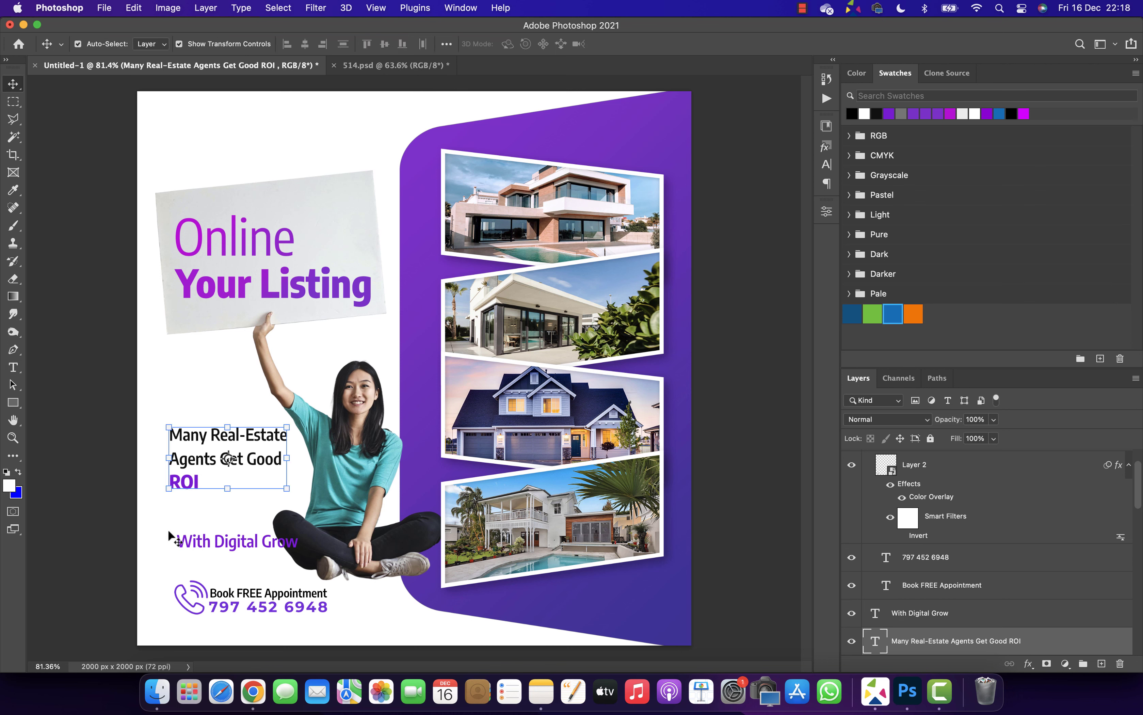
- Tilt the "Online" and "Your Listing" headline together to match the placard's angle
left_click(274, 285)
left_click(244, 238, "shift")
left_click_drag(381, 326, 386, 318)
mouse_move(322, 274)
left_mouse_down()
mouse_move(326, 265)
mouse_move(373, 285)
mouse_move(332, 281)
left_mouse_up()
left_click(689, 44)
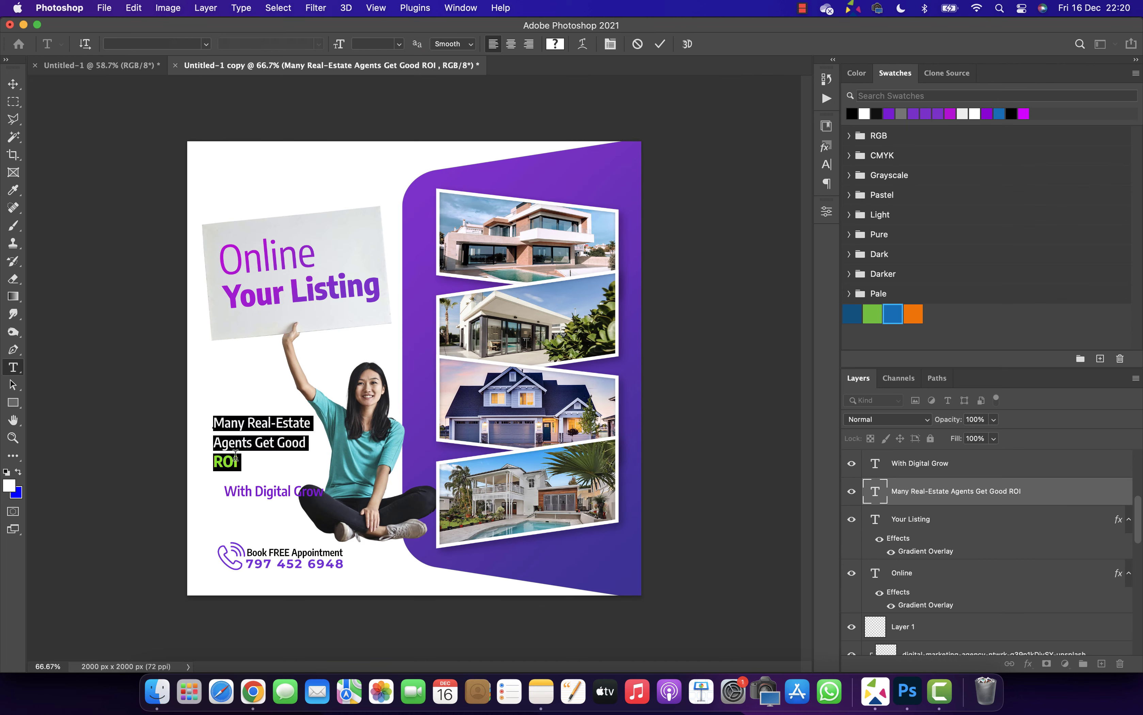
- Fit "Many Real-Estate Agents Get Good ROI" onto two smaller lines and place "With Digital Grow" directly beneath it
key("super+Return")
key("v")
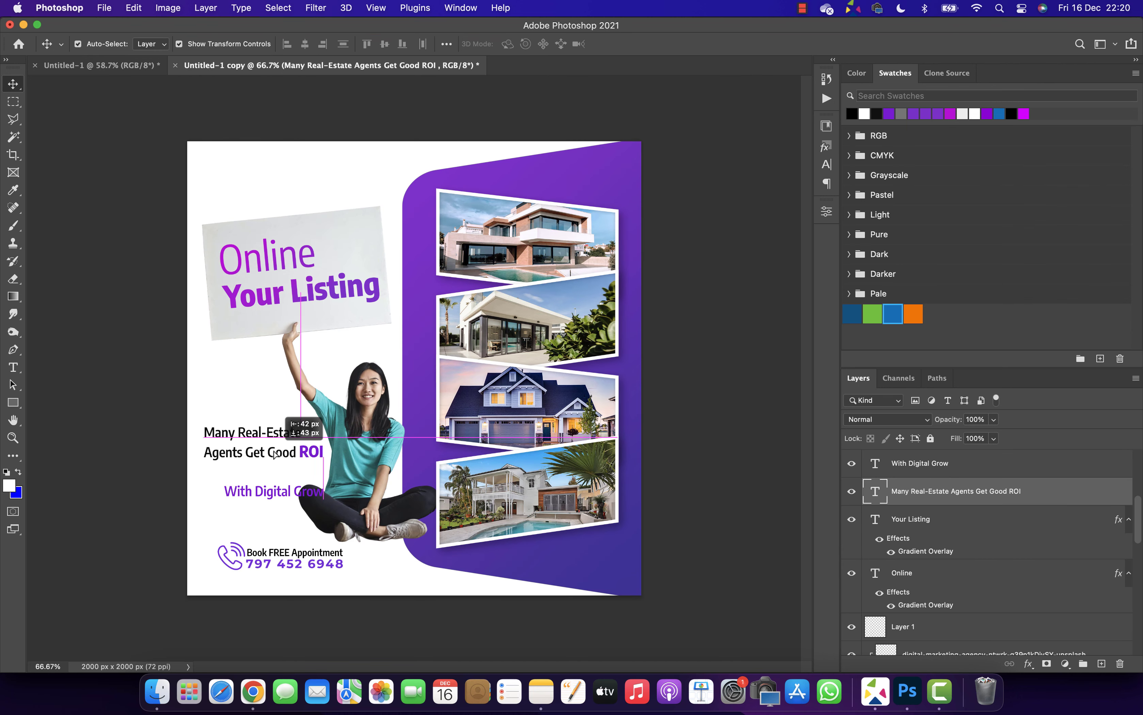
left_click_drag(274, 454, 274, 454)
left_click_drag(326, 461, 302, 454)
left_click_drag(257, 492, 251, 468)
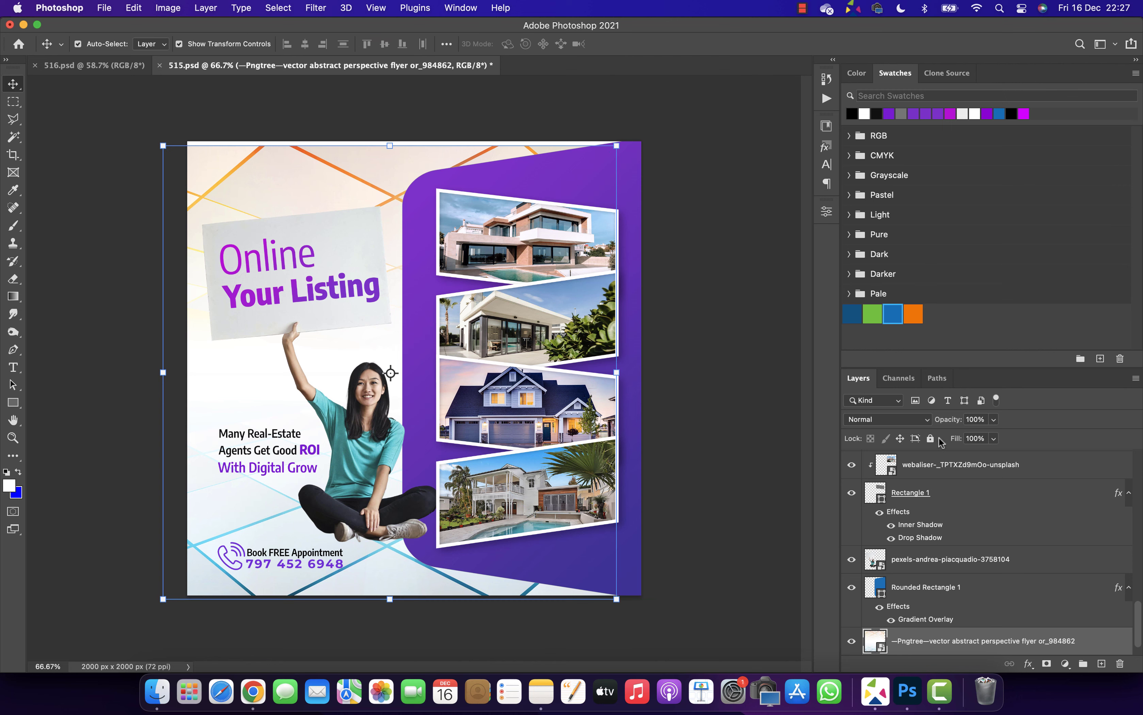
- Lower the abstract line pattern's opacity to 47% and mask out its upper area with a brush
left_click_drag(948, 420, 907, 423)
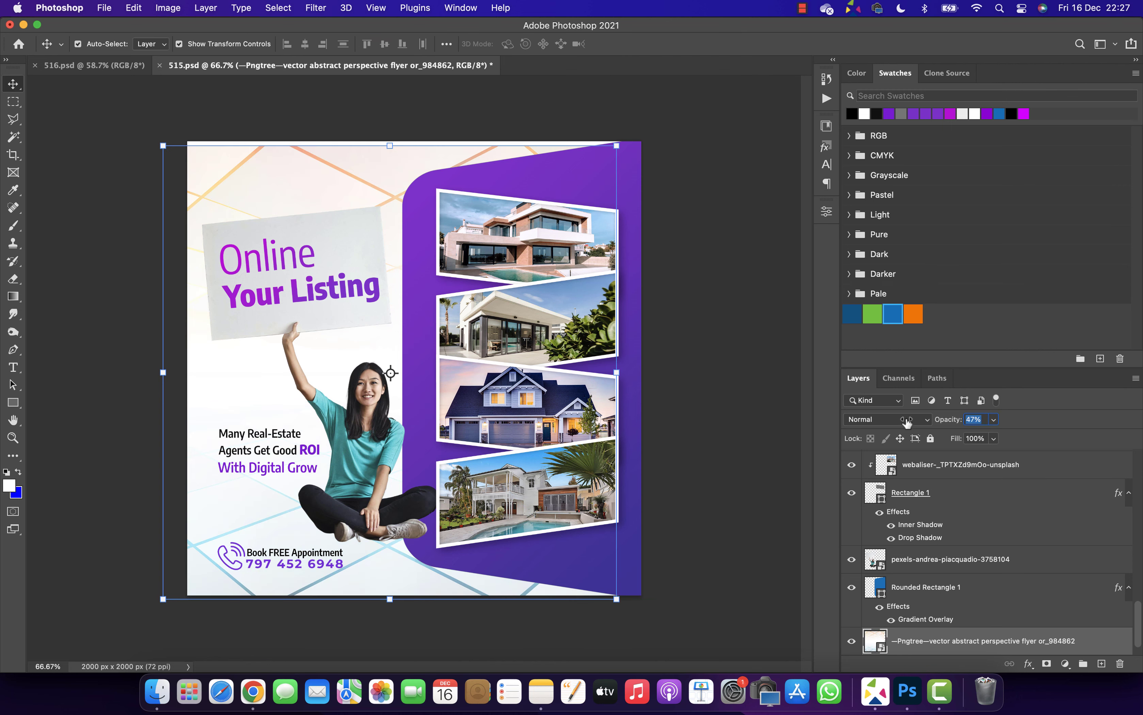
key("b")
left_click_drag(284, 206, 601, 152)
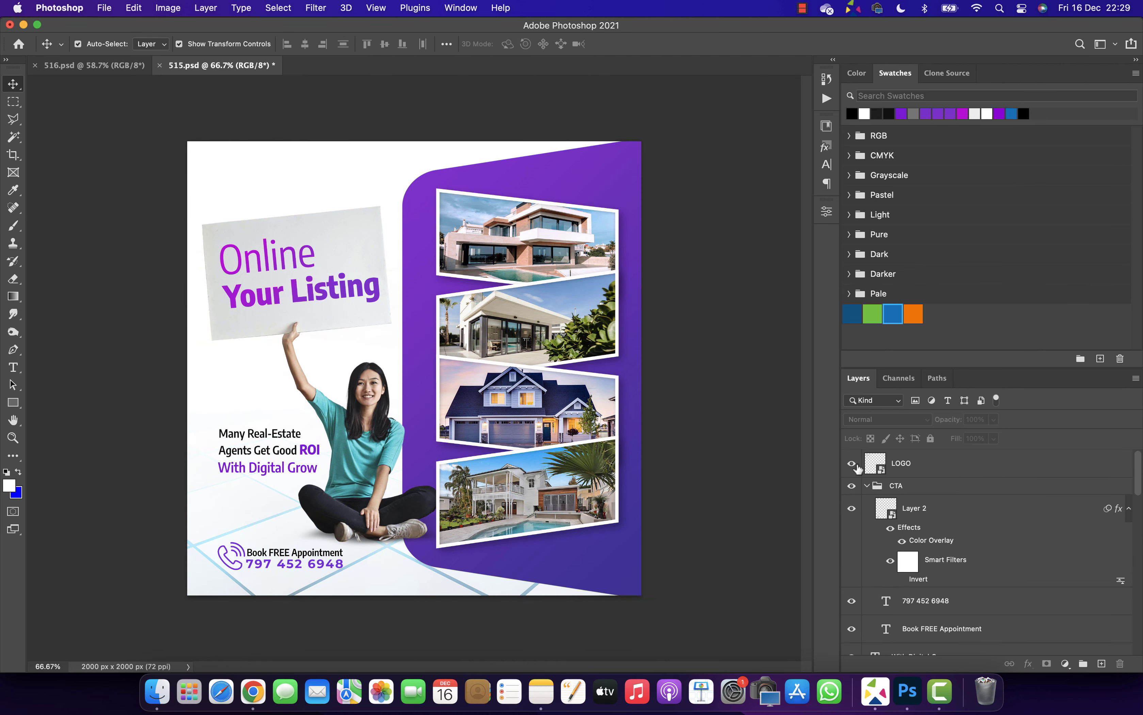
- Scale the Digital Grow logo to about 467 by 142 px and place it above the placard
left_click(305, 182)
left_click_drag(322, 185, 323, 186)
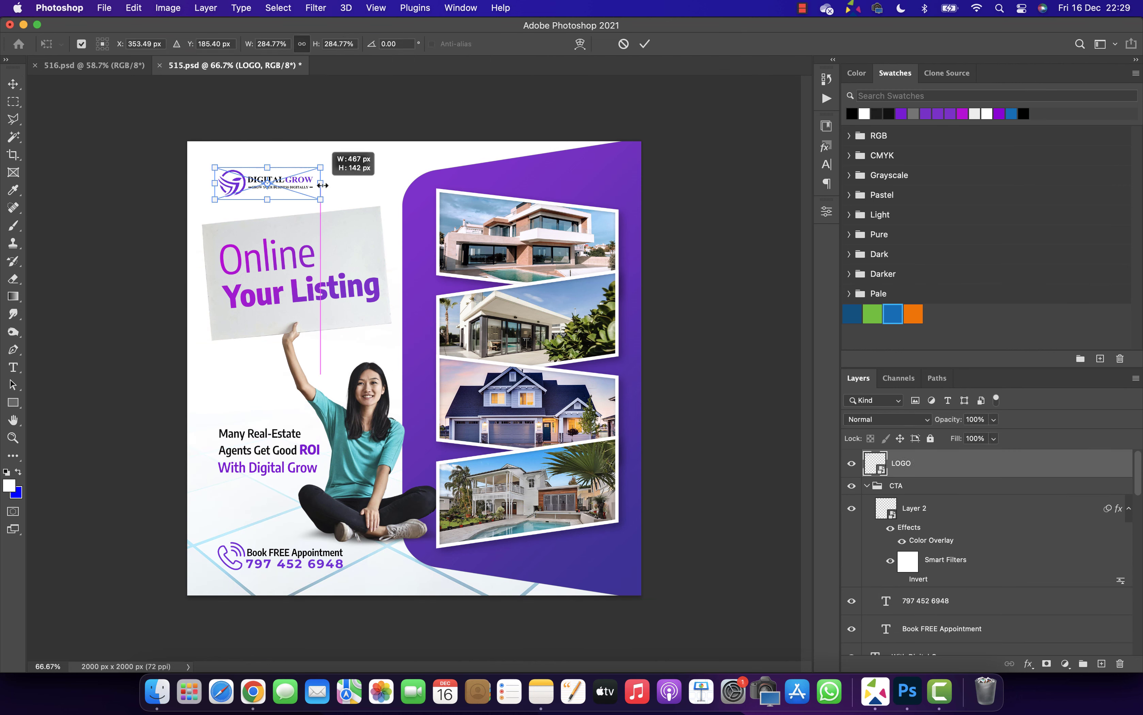
key("Return")
left_click(312, 183)
- Draw a circle about 146 px wide with the Ellipse tool just above the "Many Real-Estate" text
right_click(13, 402)
left_click(52, 417)
left_click_drag(220, 392, 254, 425)
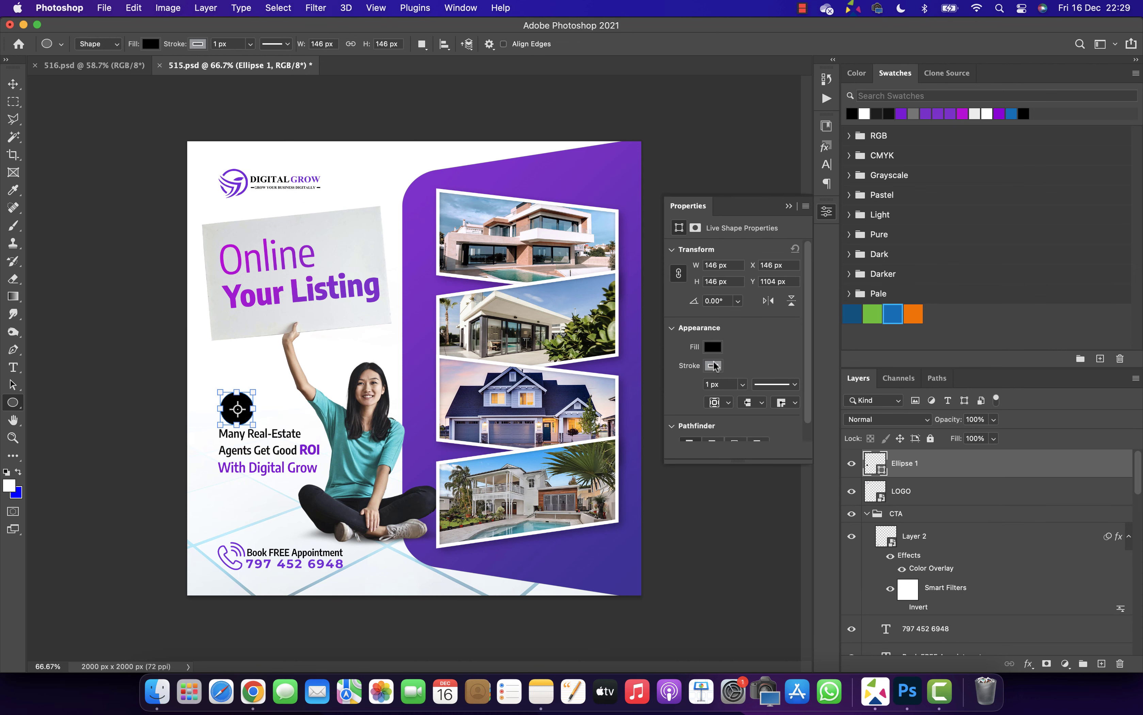
- Remove the circle's fill and give it a 10 px gradient stroke
left_click(713, 347)
left_click(680, 371)
left_click_drag(725, 384, 629, 382)
left_click(713, 365)
left_click(736, 393)
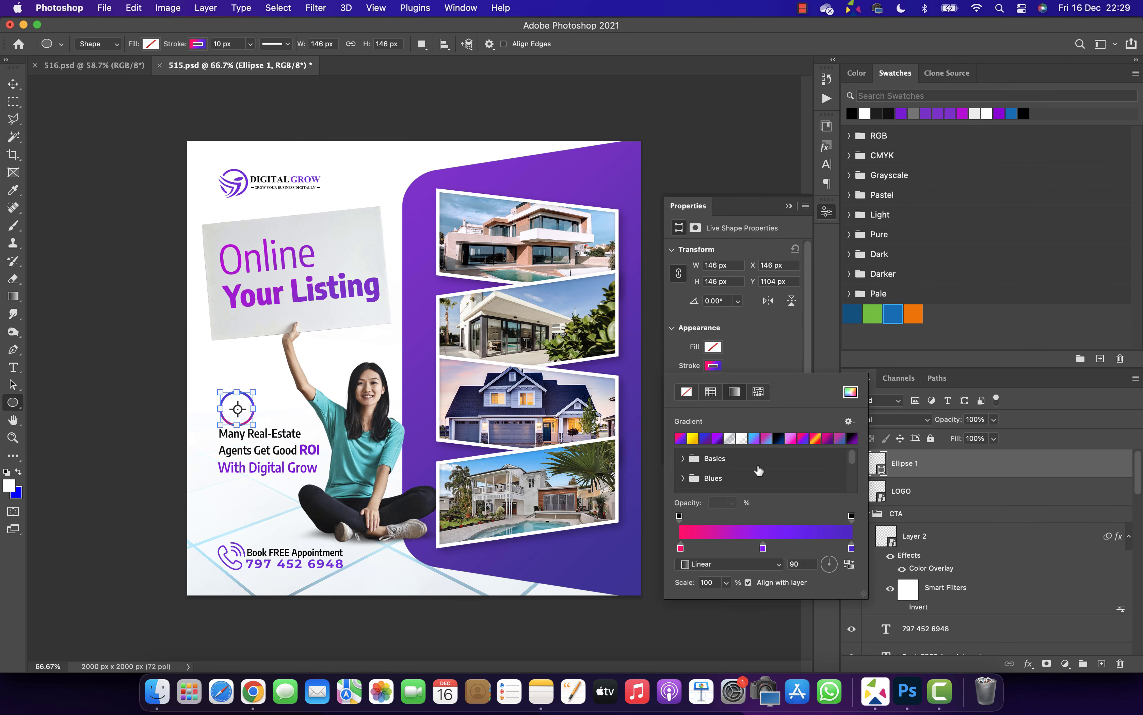
- Recolor the end stops of the circle's stroke gradient to blue and purple
double_click(852, 549)
left_click_drag(894, 129, 893, 110)
left_click(1016, 51)
mouse_move(811, 69)
left_mouse_down()
mouse_move(885, 57)
mouse_move(893, 96)
left_mouse_up()
double_click(680, 548)
left_click(1015, 51)
- Scale the ring down to a small accent above the start of the "Many Real-Estate" text
key("z")
left_click_drag(218, 449, 289, 426)
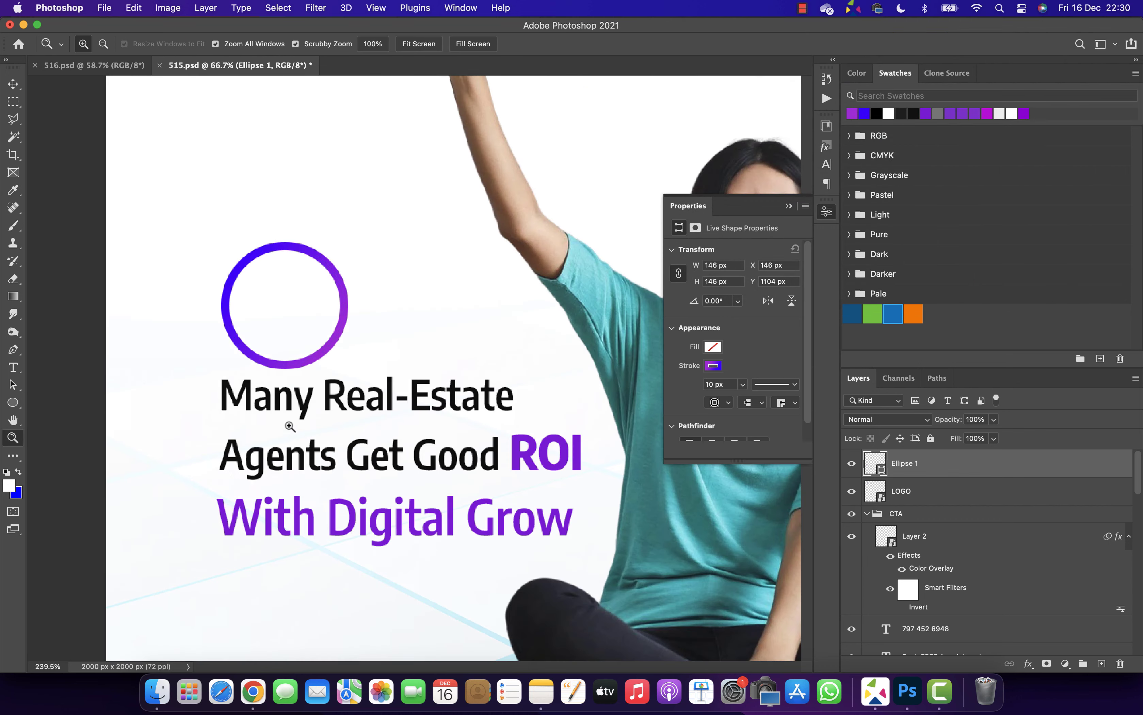
key("super+t")
left_click_drag(350, 243, 242, 311)
key("Return")
- Duplicate the small ring and scale the copy larger above the end of "Real-Estate"
key("super+j")
key("super+t")
left_click_drag(492, 308, 463, 337)
left_click_drag(529, 268, 504, 293)
key("Return")
- Add a layer mask to the larger ring and brush away its lower part so it fades behind the text
left_click(1046, 663)
key("b")
right_click(439, 502)
left_click_drag(359, 472, 453, 491)
- Copy the small ring to the empty area between "With Digital Grow" and the call-to-action
key("v")
left_click(219, 218)
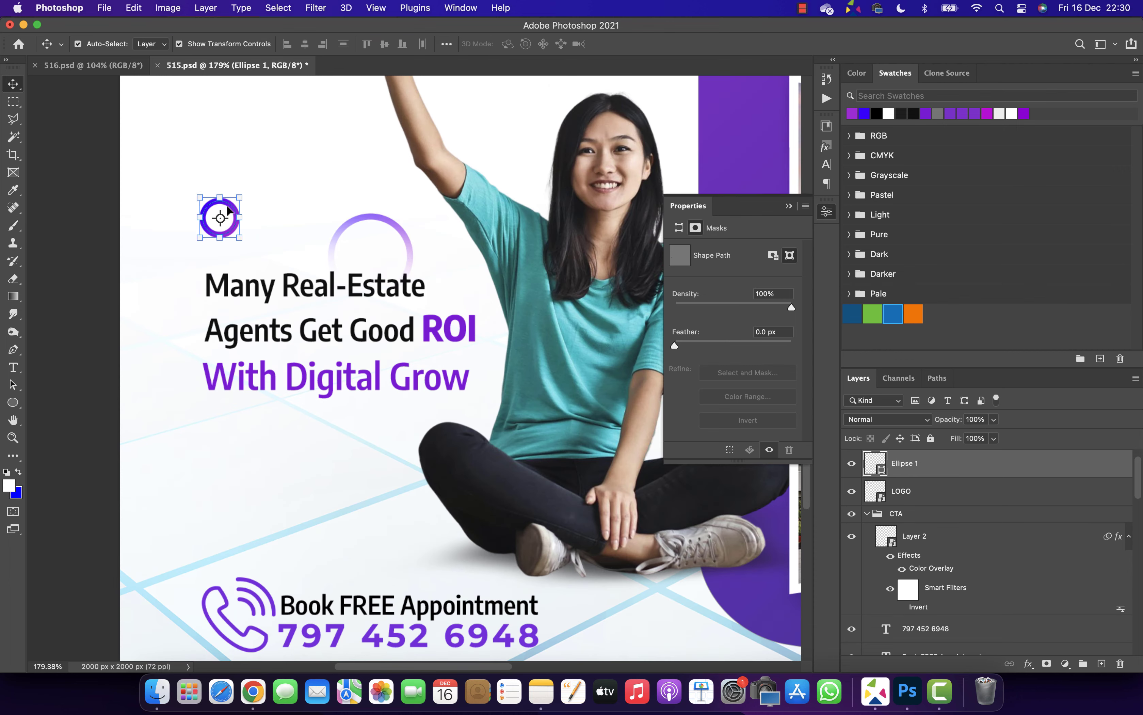
left_click_drag(219, 218, 332, 480)
left_click_drag(412, 372, 265, 454)
left_click(155, 256)
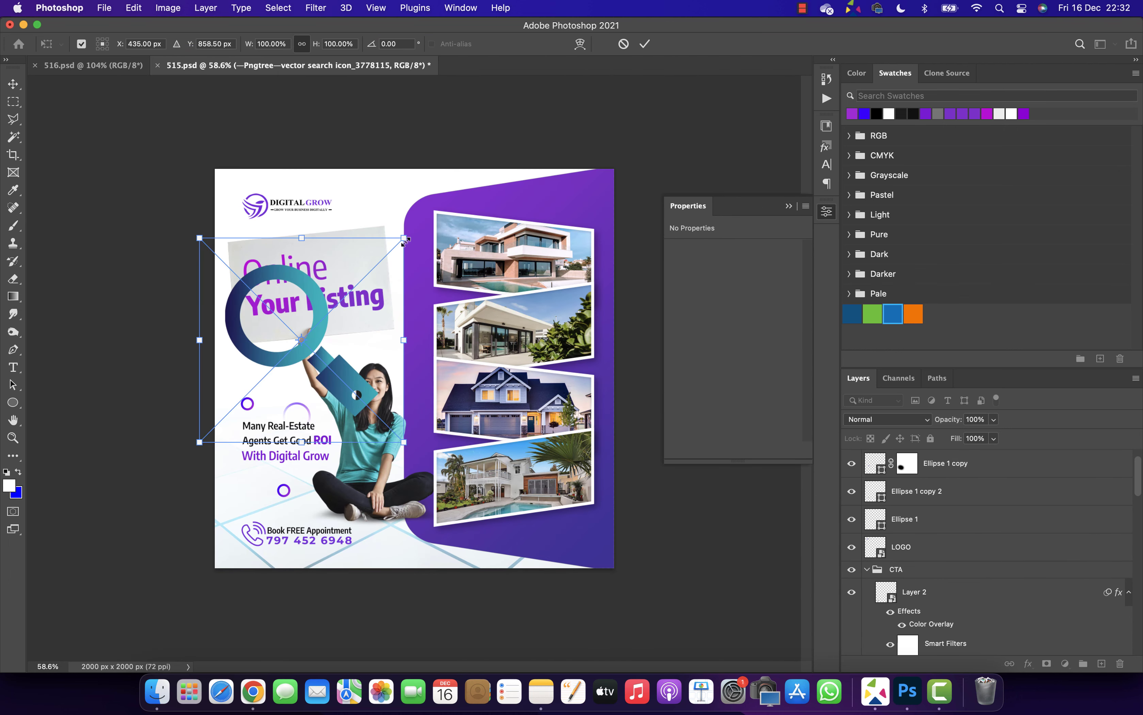
- Scale down the magnifying glass icon and place it on the placard right after "Online"
left_click_drag(276, 284, 369, 253)
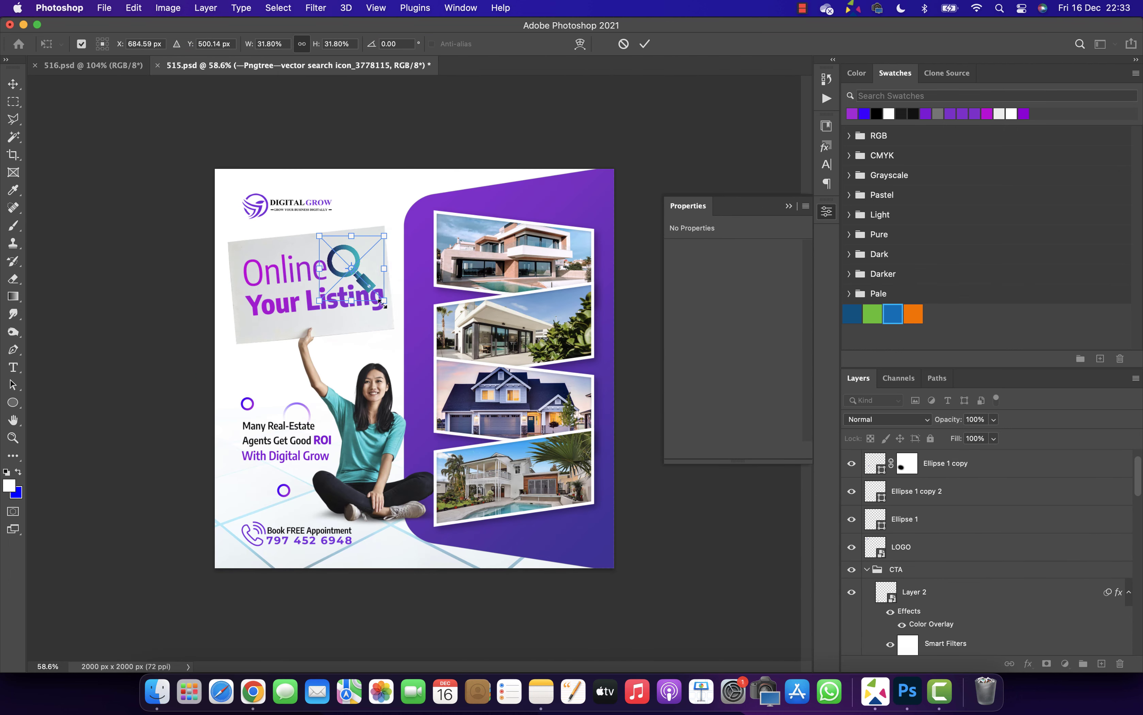
left_click_drag(383, 304, 371, 291)
key("Return")
- Add a drop shadow to the woman and placard cutout, offset toward the lower right
left_click_drag(344, 190, 386, 190)
left_click_drag(364, 335, 372, 337)
left_click_drag(439, 296, 401, 319)
left_click(374, 319)
- Duplicate the woman cutout, set the original's fill to 0%, and delete the drop shadow from the copy
scroll(984, 600, "down", 10)
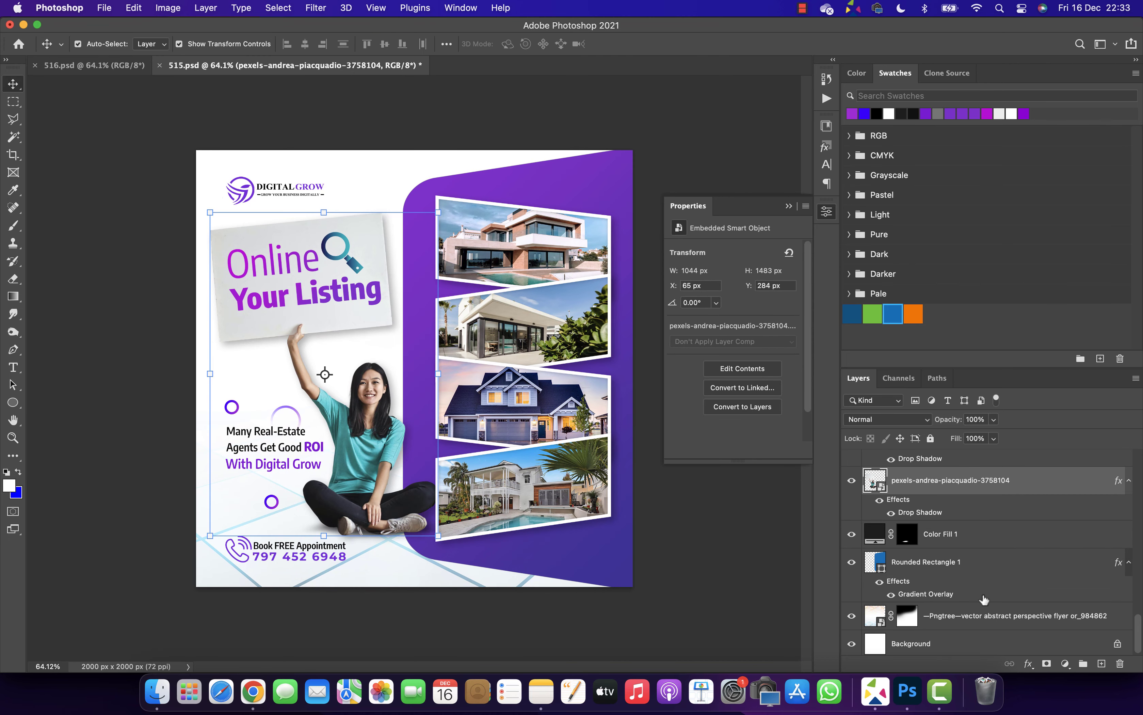
key("super+j")
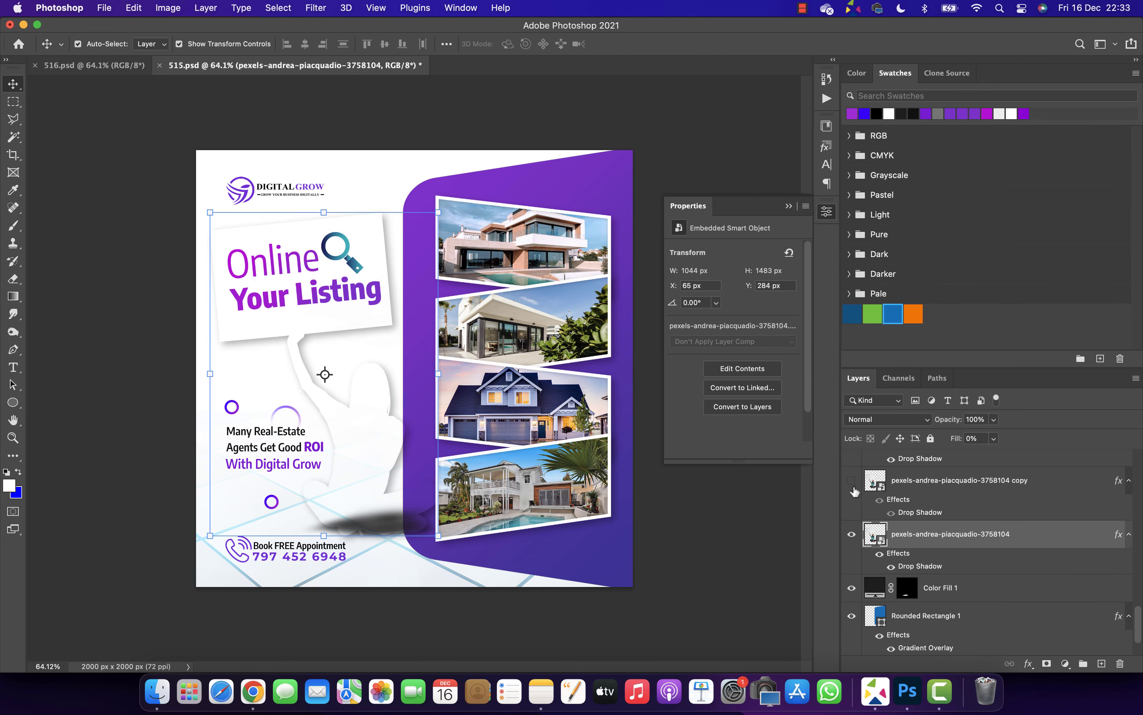
left_click(851, 481)
left_click_drag(898, 502, 1120, 664)
scroll(935, 523, "up", 2)
- Add a layer mask to the shadow-only cutout layer and paint with black to hide the shadow around the woman
left_click(1047, 664)
key("b")
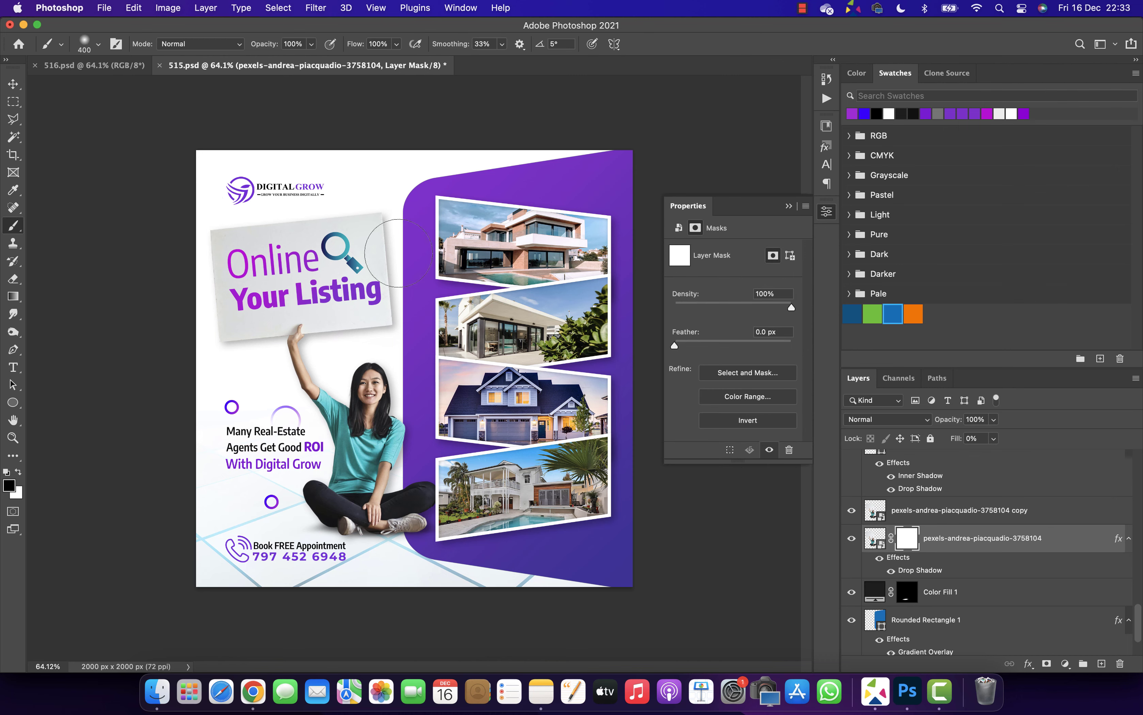
mouse_move(279, 419)
left_mouse_down()
mouse_move(167, 382)
mouse_move(264, 396)
left_mouse_up()
key("x")
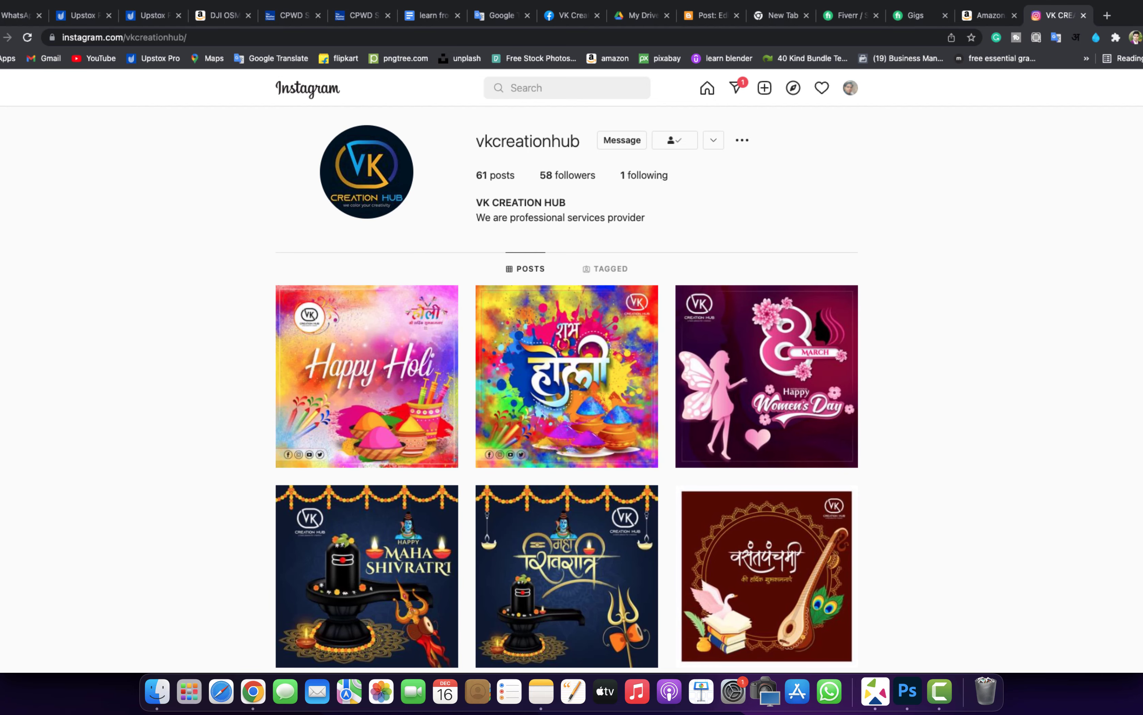
- Look through the published designs on the vkcreationhub Instagram profile in the browser
scroll(567, 378, "down", 5)
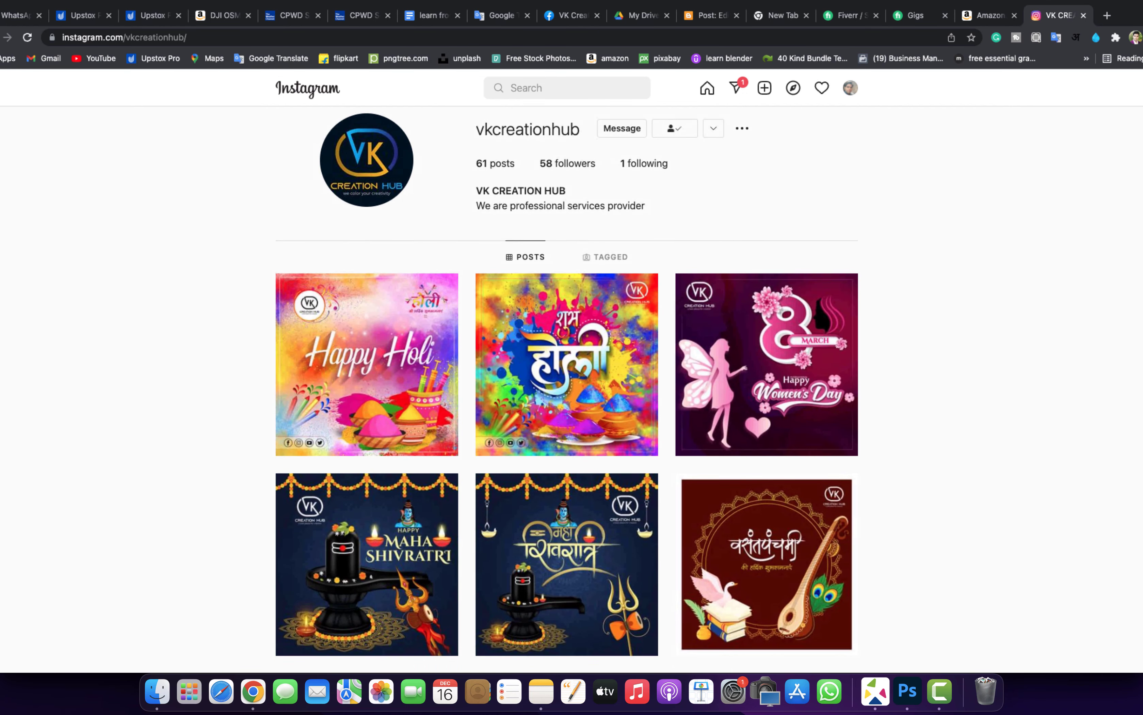
scroll(567, 389, "down", 3)
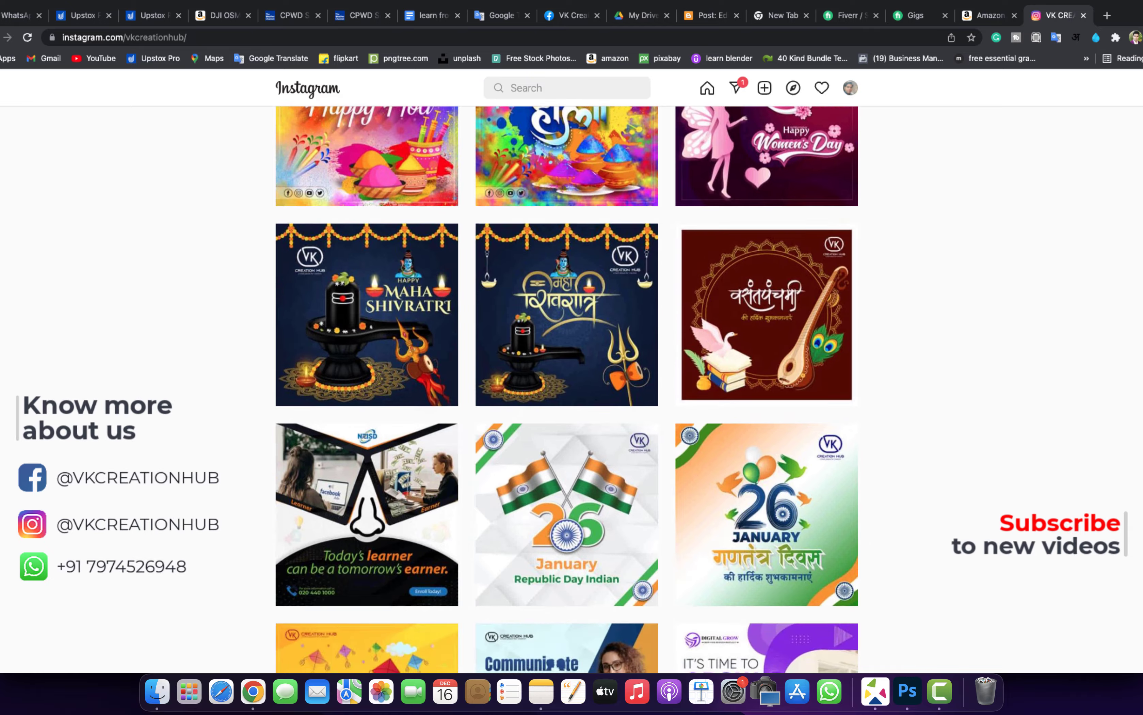
scroll(567, 389, "up", 6)
scroll(567, 389, "down", 20)
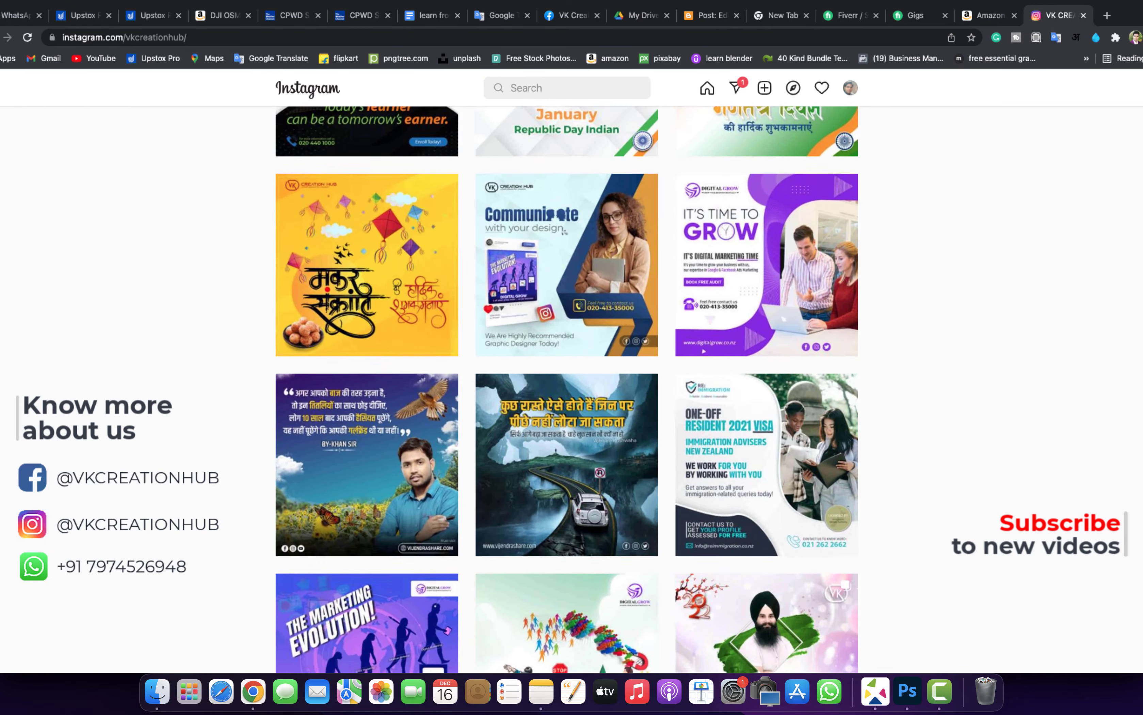
scroll(567, 389, "down", 20)
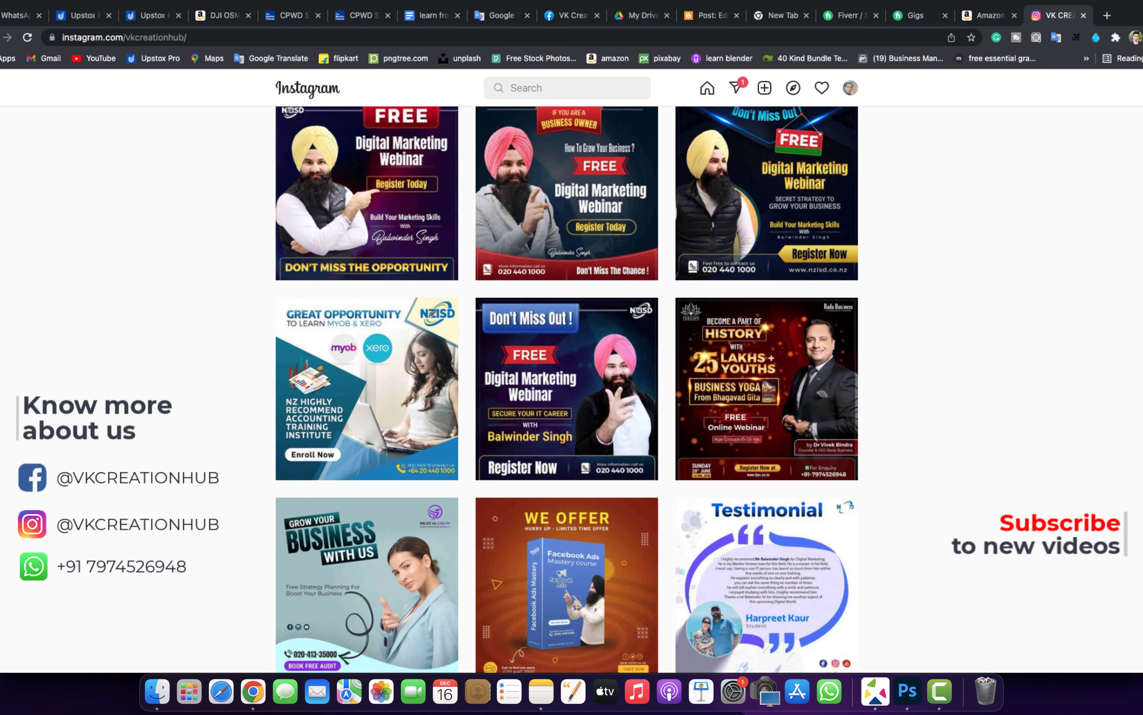
scroll(567, 389, "up", 20)
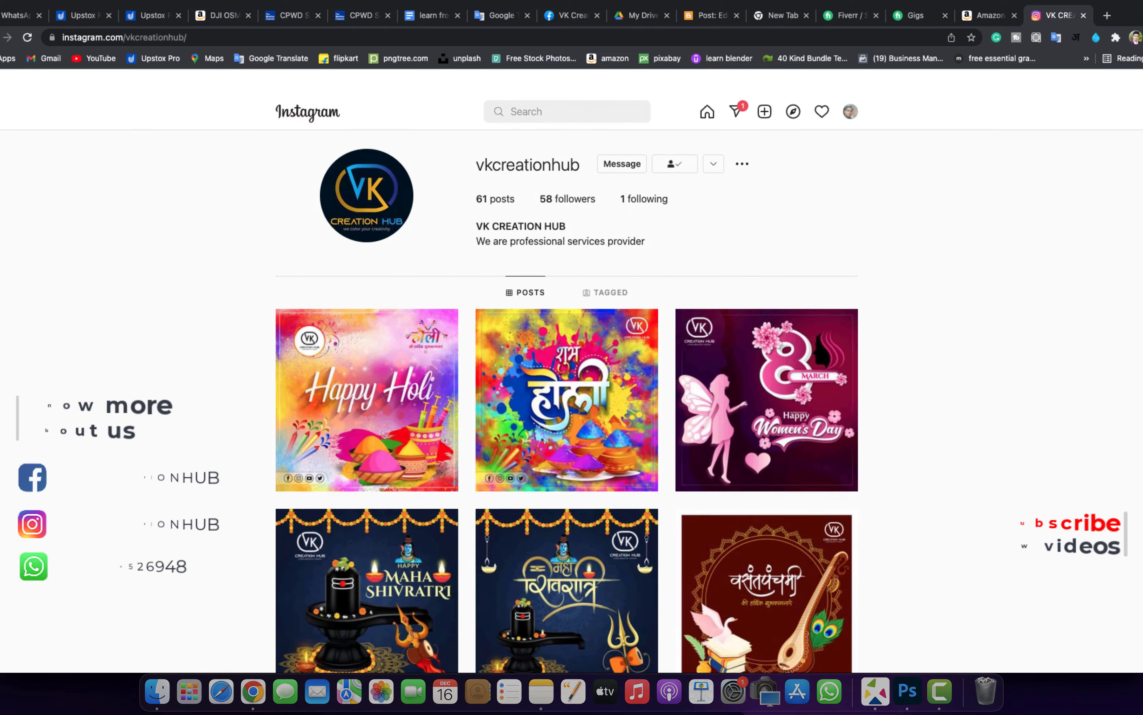